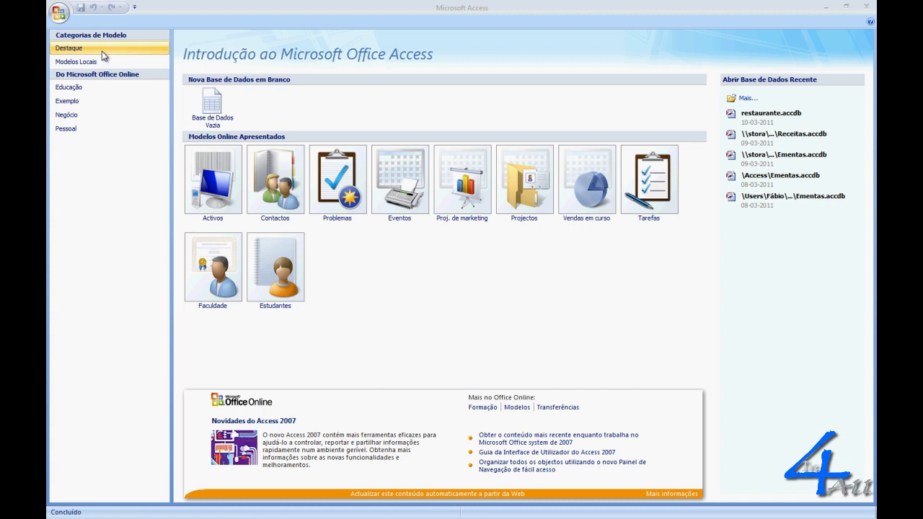
Browse the database template categories: Destaque, Modelos Locais, Educação, Exemplo and Negócio
{"action": "left_click", "coordinate": [100, 58]}
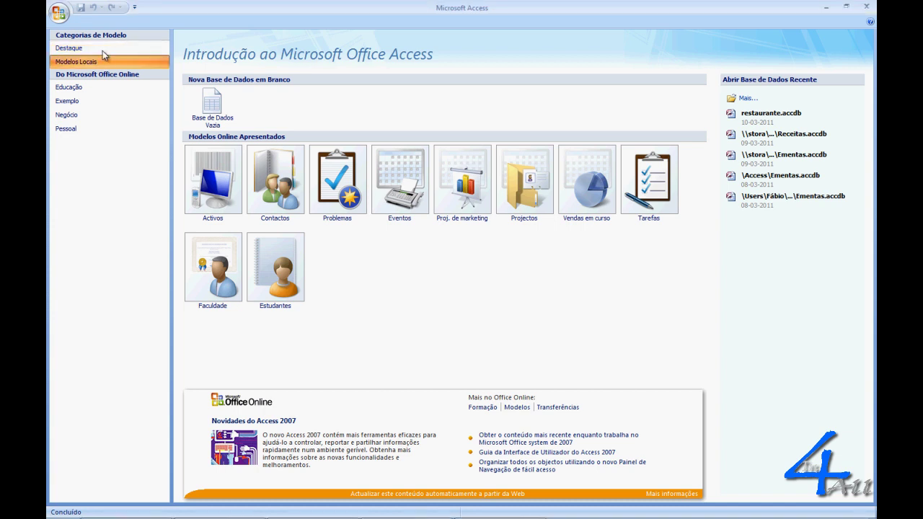
{"action": "left_click", "coordinate": [104, 48]}
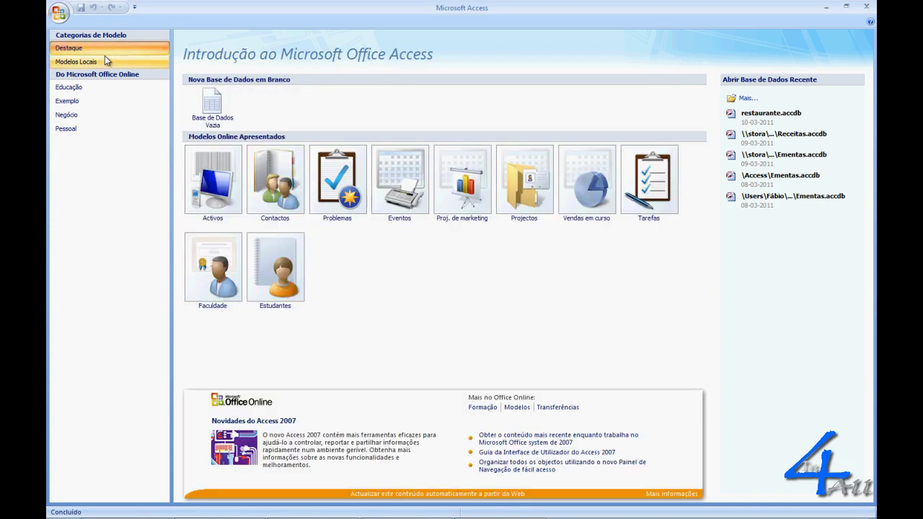
{"action": "left_click", "coordinate": [106, 62]}
{"action": "left_click", "coordinate": [101, 88]}
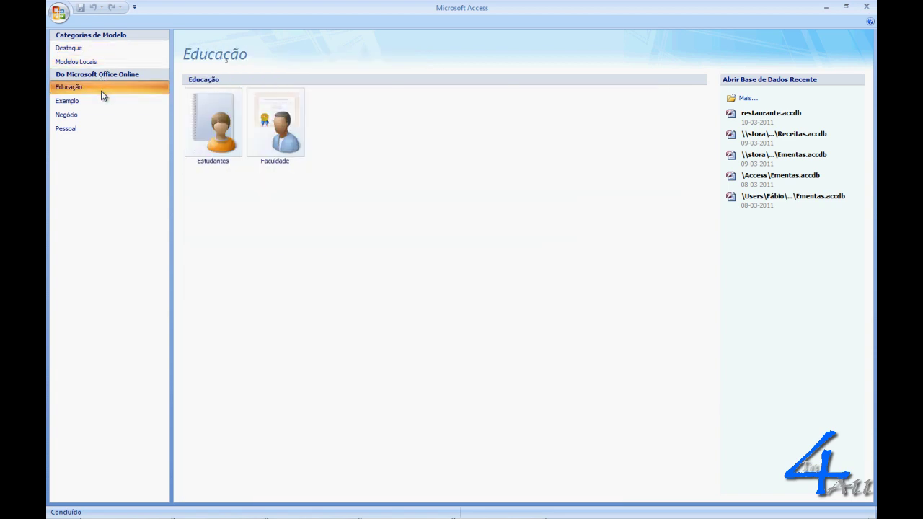
{"action": "left_click", "coordinate": [104, 105]}
{"action": "left_click", "coordinate": [105, 115]}
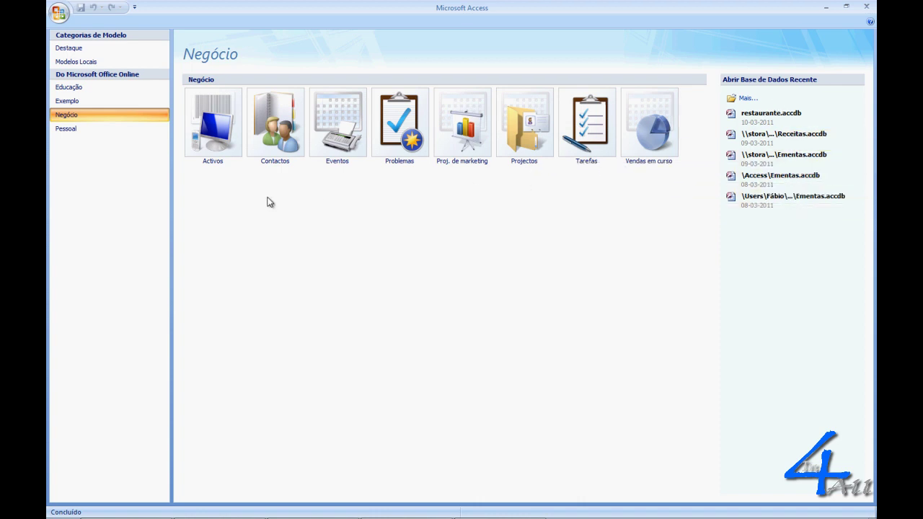
{"action": "left_click", "coordinate": [131, 64]}
{"action": "left_click", "coordinate": [118, 46]}
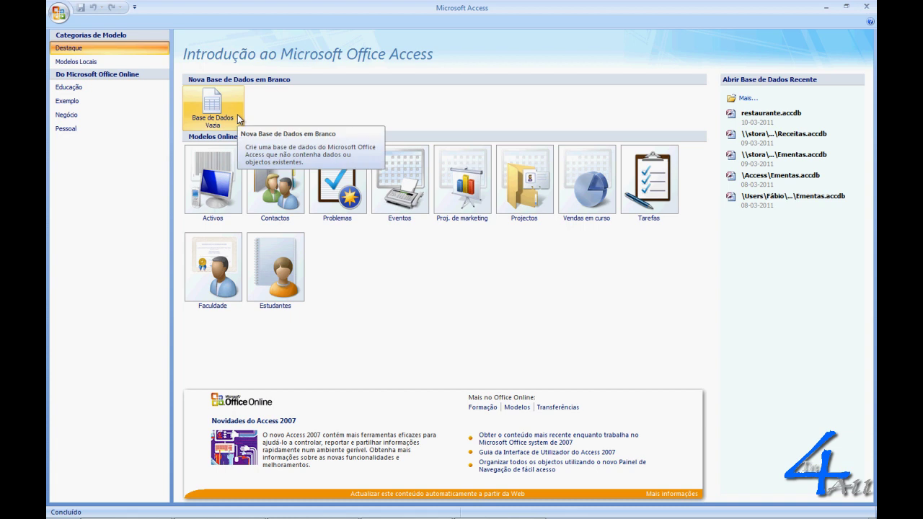
Create a blank database named Restaurante1.accdb in the Documents folder
{"action": "left_click", "coordinate": [238, 116]}
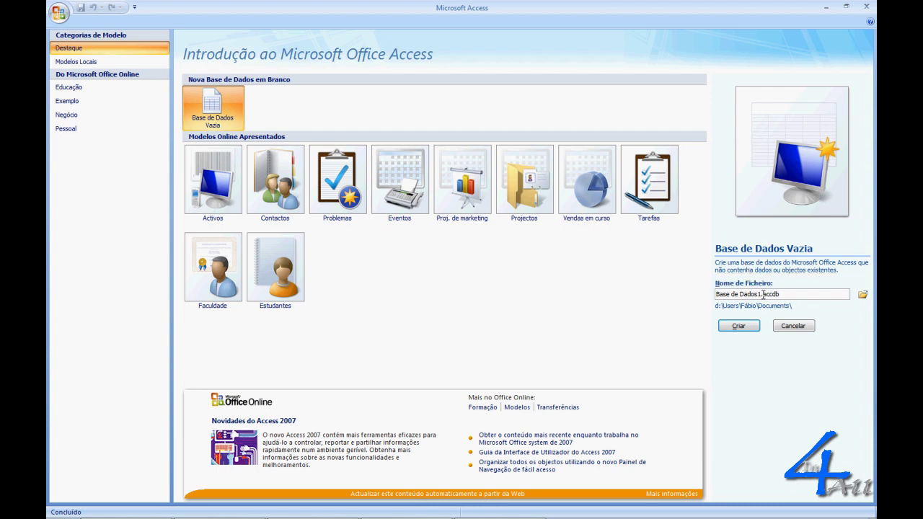
{"action": "left_click_drag", "start_coordinate": [761, 294], "coordinate": [690, 298]}
{"action": "type", "text": "Restaurante"}
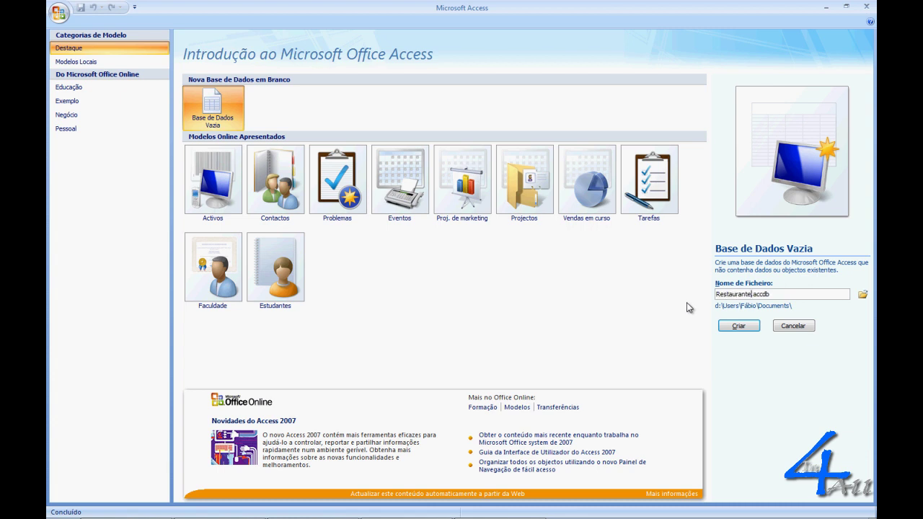
{"action": "left_click", "coordinate": [862, 295]}
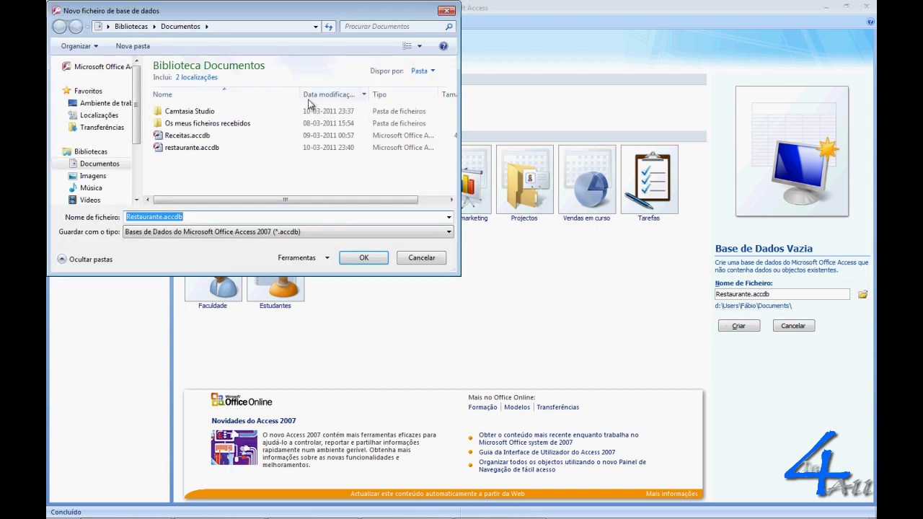
{"action": "left_click", "coordinate": [164, 217]}
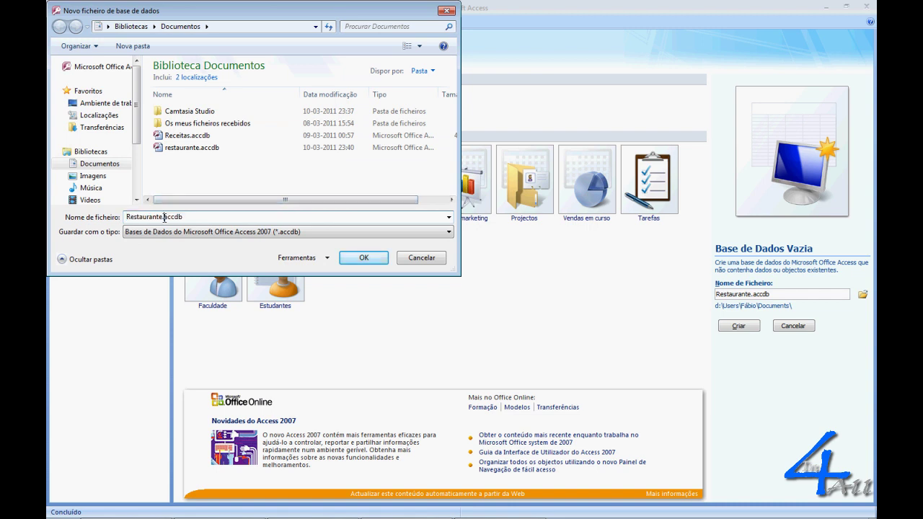
{"action": "type", "text": "1"}
{"action": "left_click", "coordinate": [363, 259]}
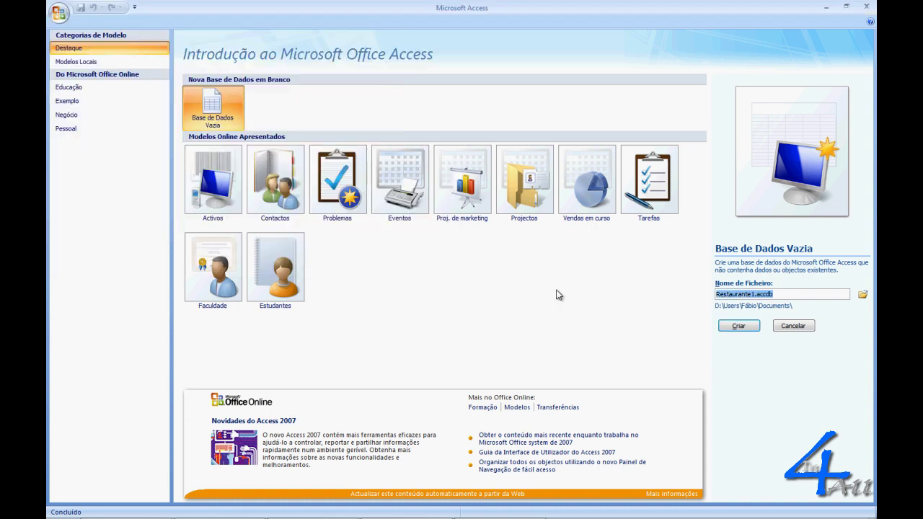
{"action": "left_click", "coordinate": [743, 326]}
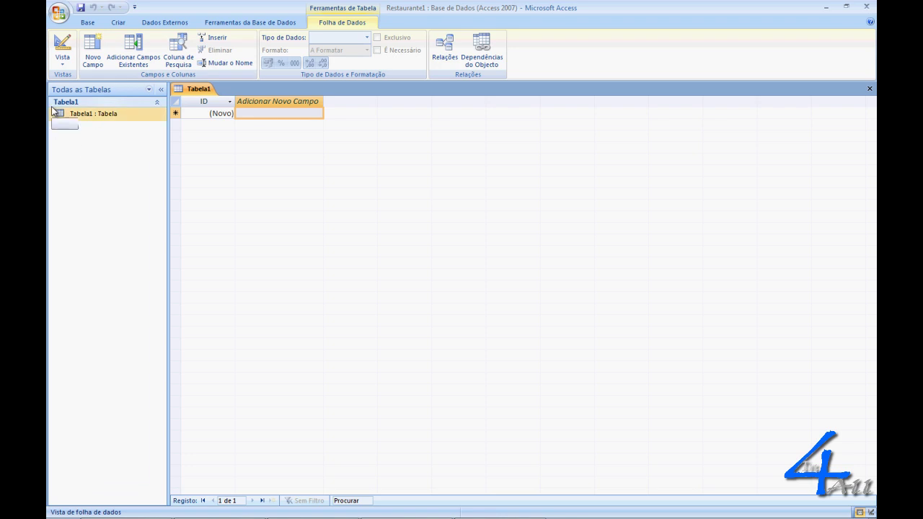
Review the command groups for Base, Criar, Dados Externos, Ferramentas da Base de Dados and Folha de Dados, including the additional form types
{"action": "left_click", "coordinate": [87, 22]}
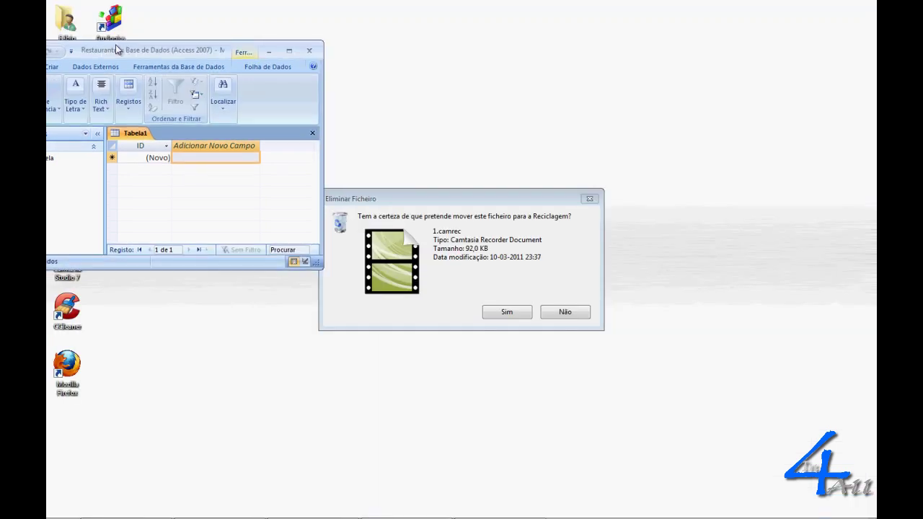
{"action": "left_click", "coordinate": [288, 51]}
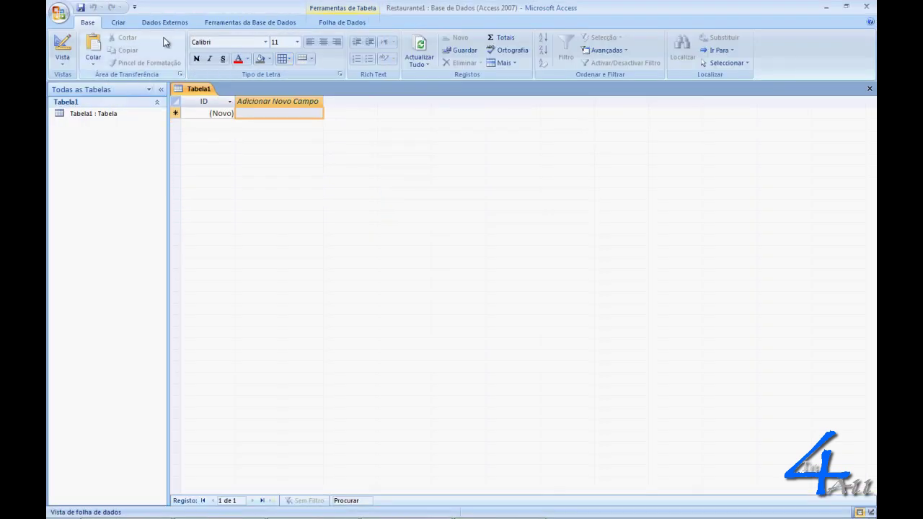
{"action": "left_click", "coordinate": [126, 24]}
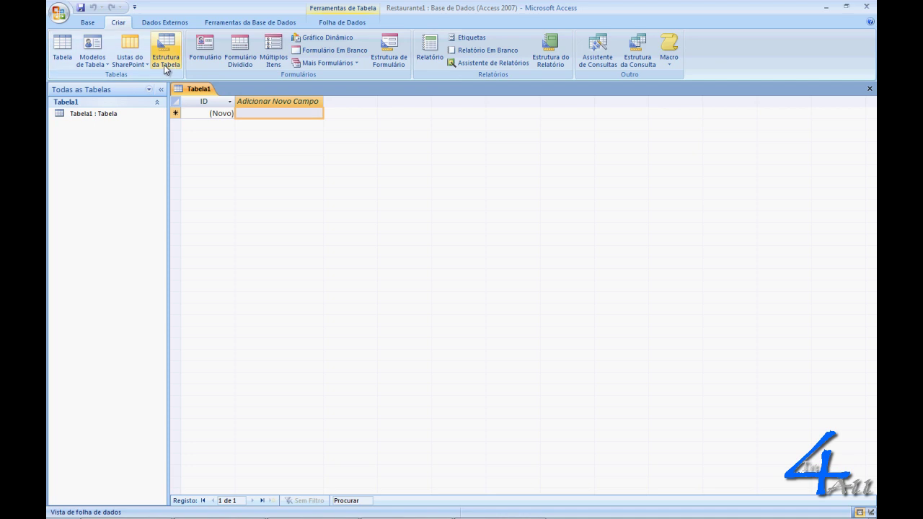
{"action": "left_click", "coordinate": [309, 63]}
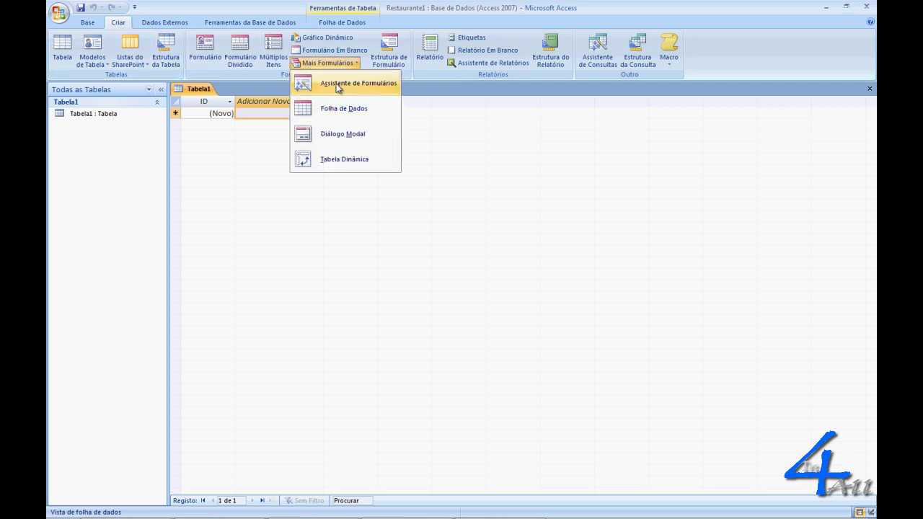
{"action": "left_click", "coordinate": [556, 73]}
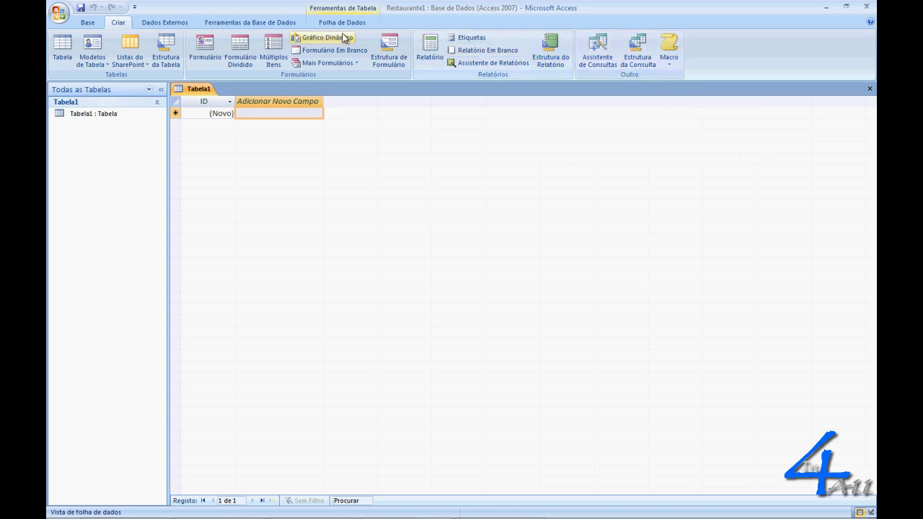
{"action": "left_click", "coordinate": [180, 21]}
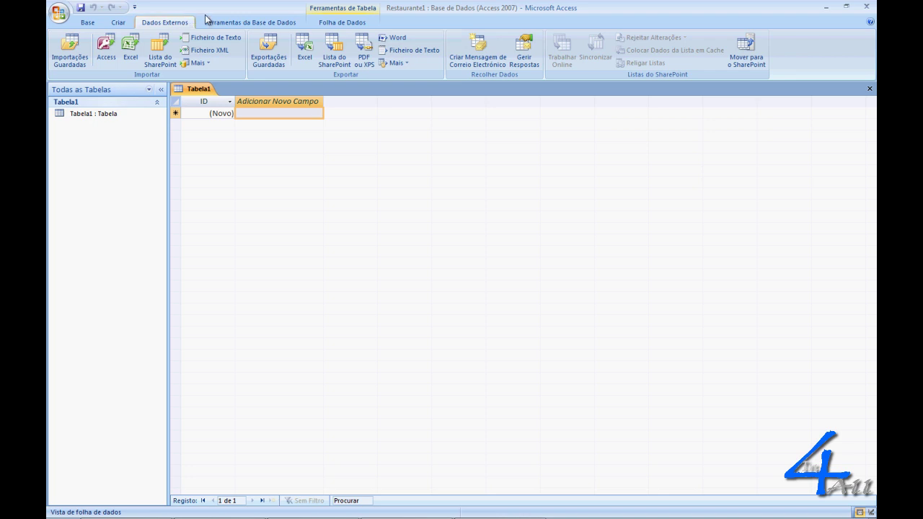
{"action": "left_click", "coordinate": [246, 22]}
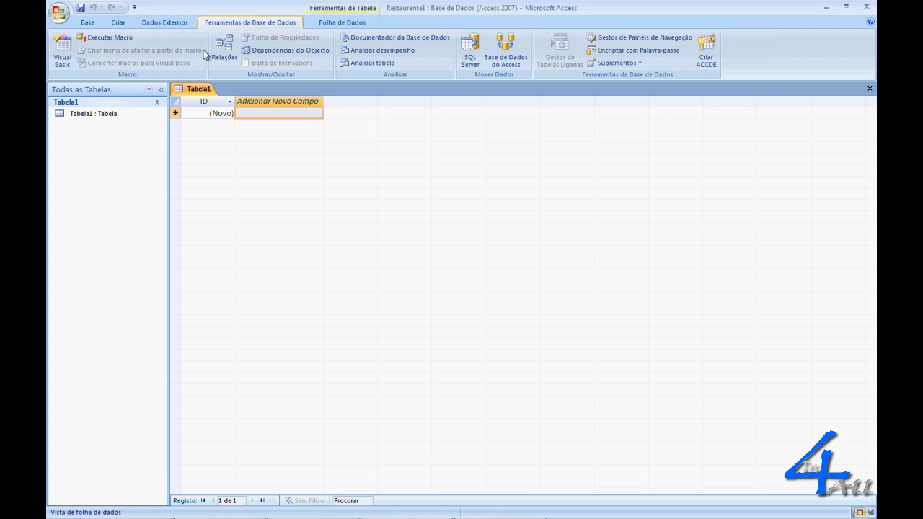
{"action": "left_click", "coordinate": [320, 23]}
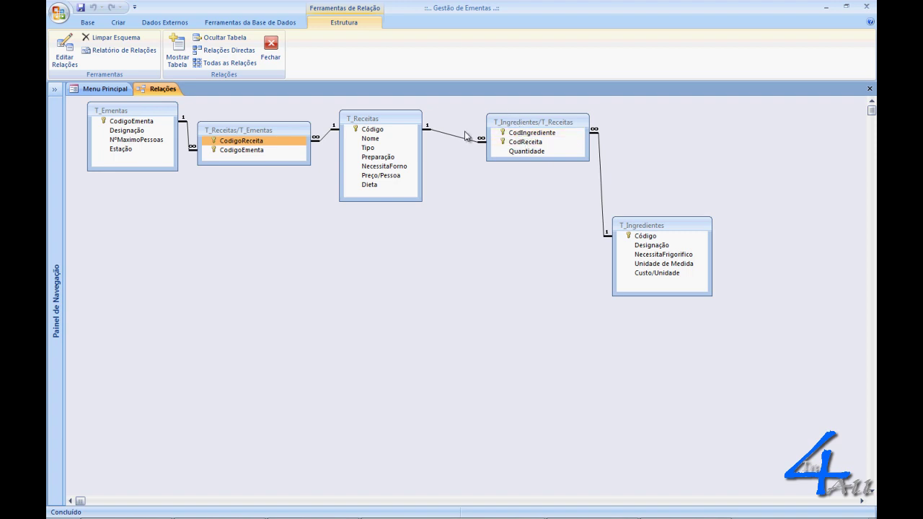
Examine the key fields linking T_Receitas, T_Ingredientes and T_Ingredientes/T_Receitas in the Gestão de Ementas relationships diagram
{"action": "left_click", "coordinate": [385, 130]}
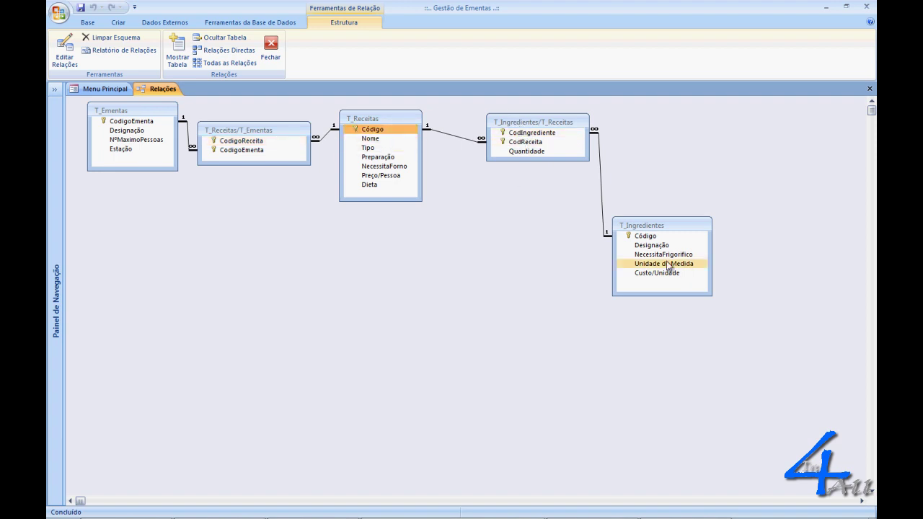
{"action": "left_click", "coordinate": [648, 238]}
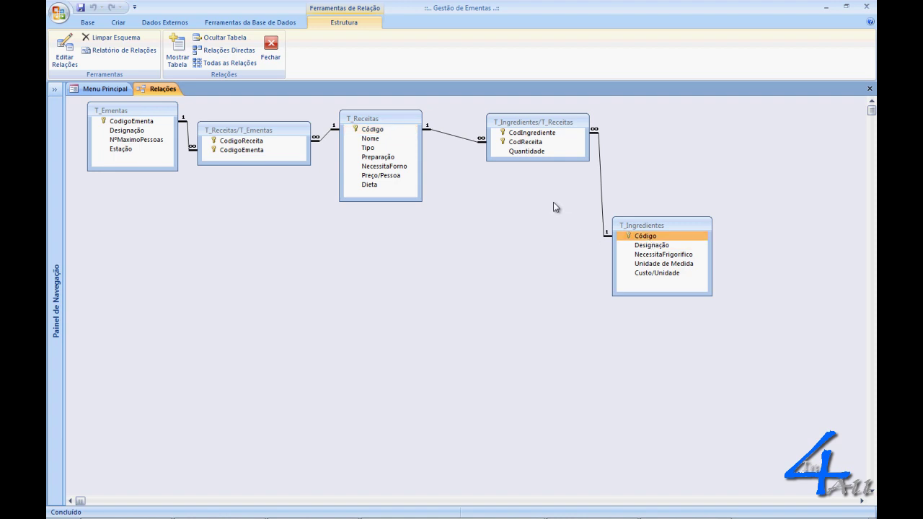
{"action": "left_click", "coordinate": [534, 142]}
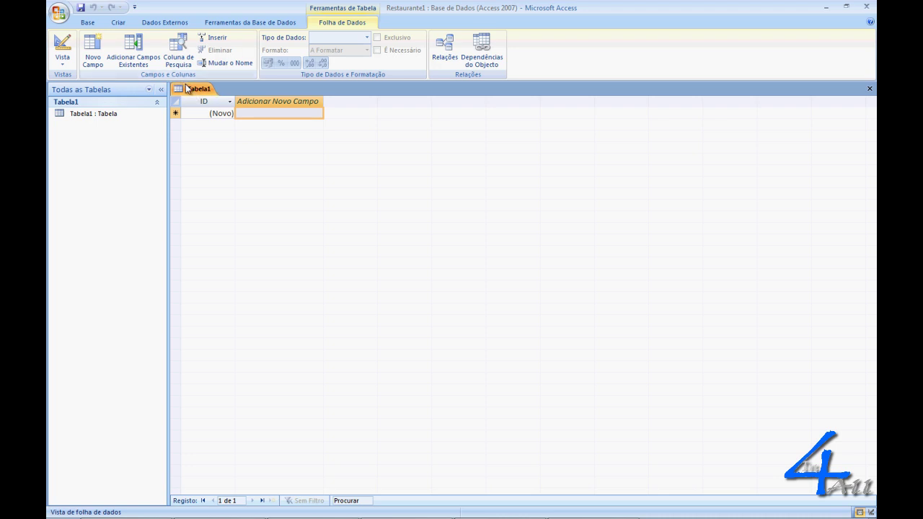
Switch Tabela1 in the Restaurante1 database to design view, saving the table as T_Ingredientes
{"action": "left_click", "coordinate": [63, 66]}
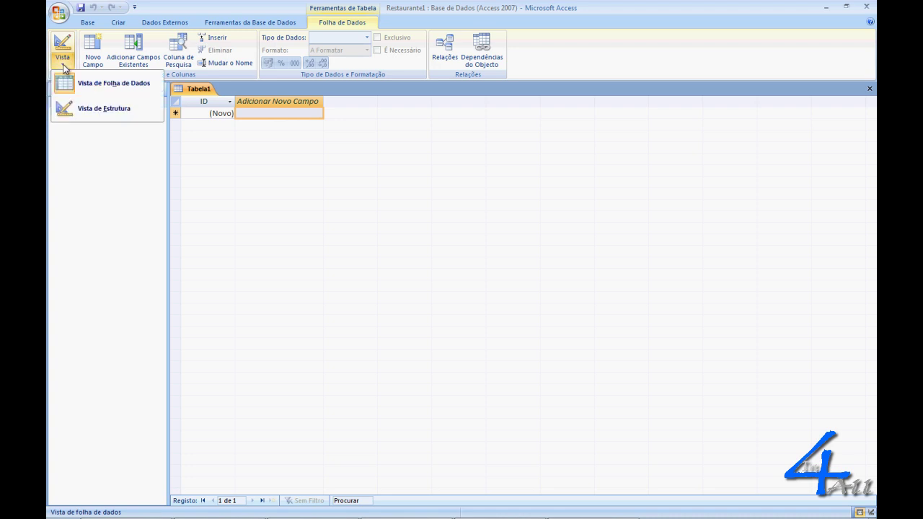
{"action": "left_click", "coordinate": [76, 108]}
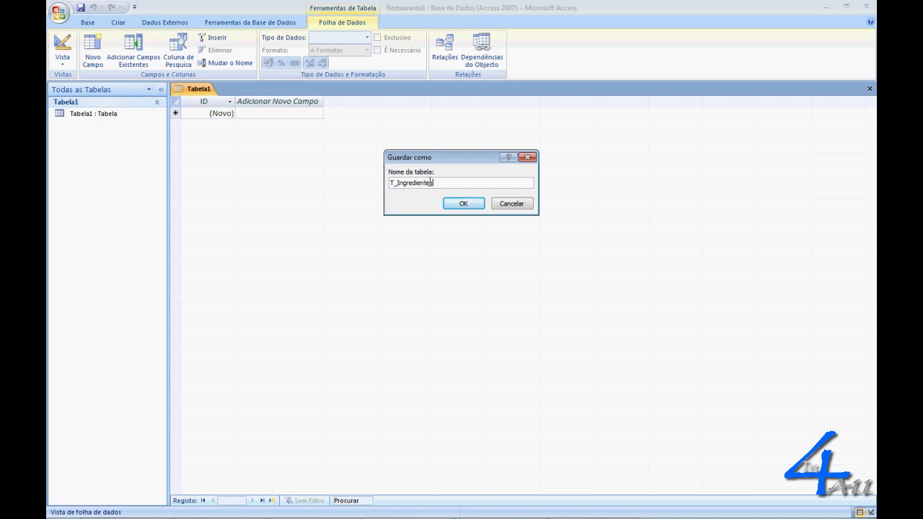
{"action": "left_click_drag", "start_coordinate": [393, 184], "coordinate": [389, 184]}
{"action": "left_click", "coordinate": [455, 202]}
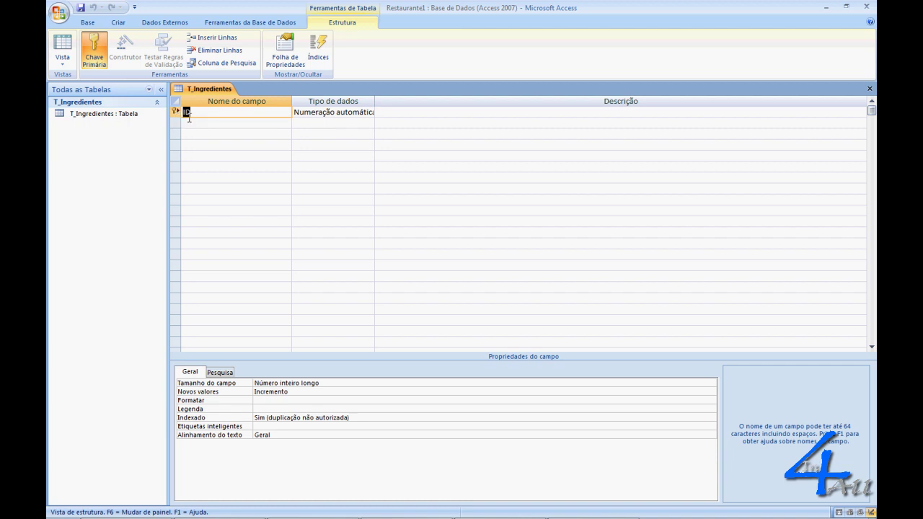
Rename the primary key field Código and set its caption to "Código do ingrediente"
{"action": "type", "text": "Código"}
{"action": "left_click", "coordinate": [319, 113]}
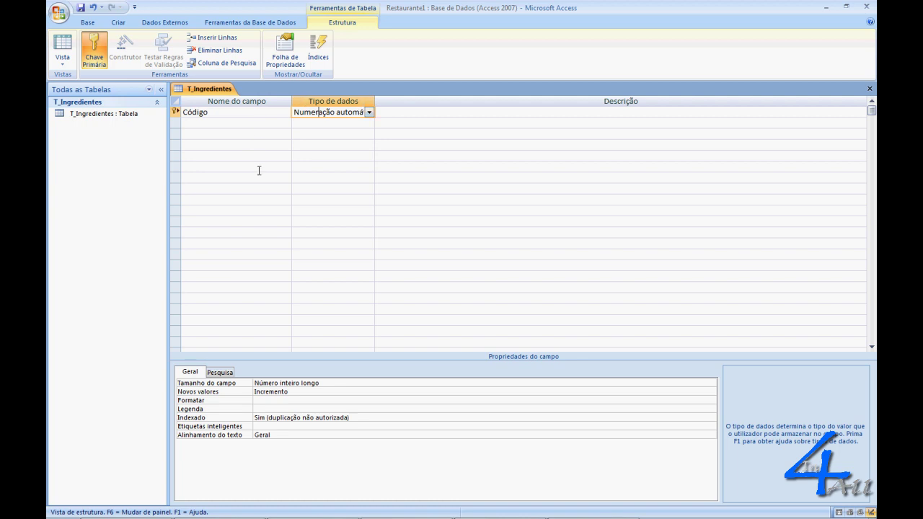
{"action": "left_click", "coordinate": [274, 409]}
{"action": "type", "text": "Código"}
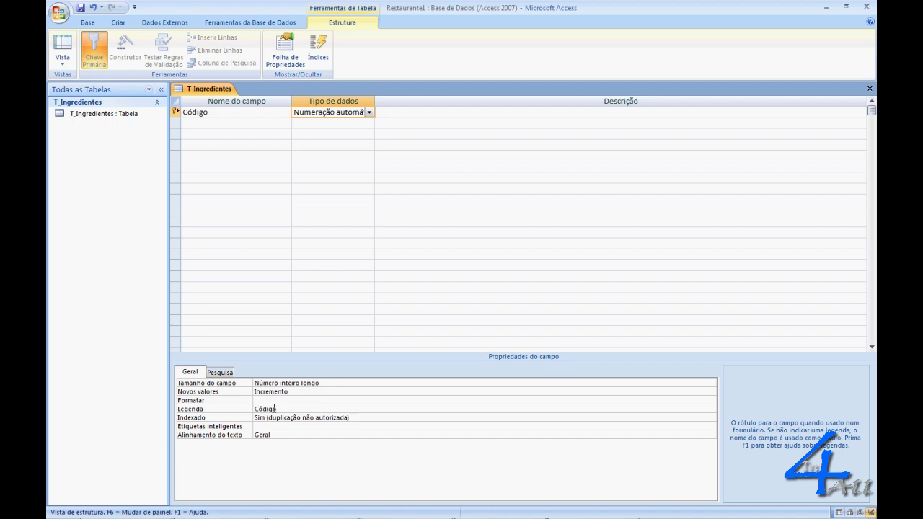
{"action": "type", "text": " do ingrediente"}
{"action": "left_click", "coordinate": [298, 385]}
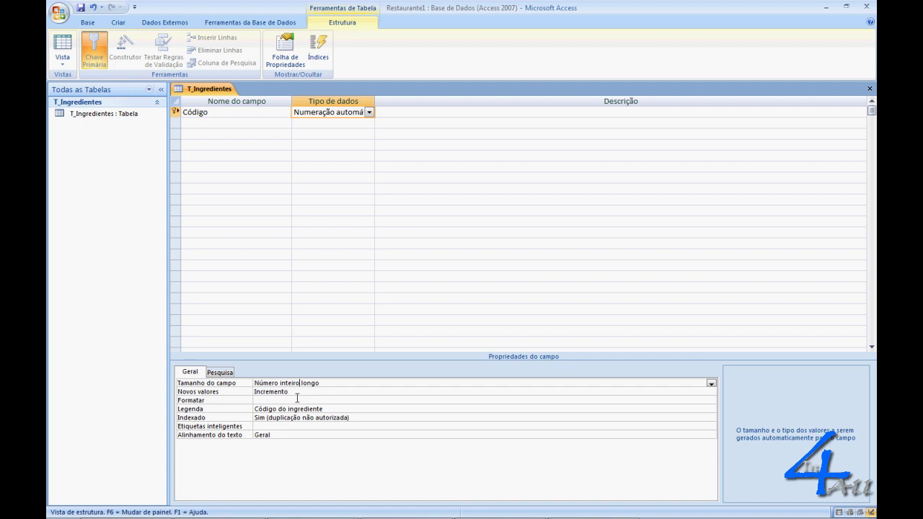
Add a second field named Designação with the Texto data type to T_Ingredientes
{"action": "left_click", "coordinate": [237, 122]}
{"action": "type", "text": "Des"}
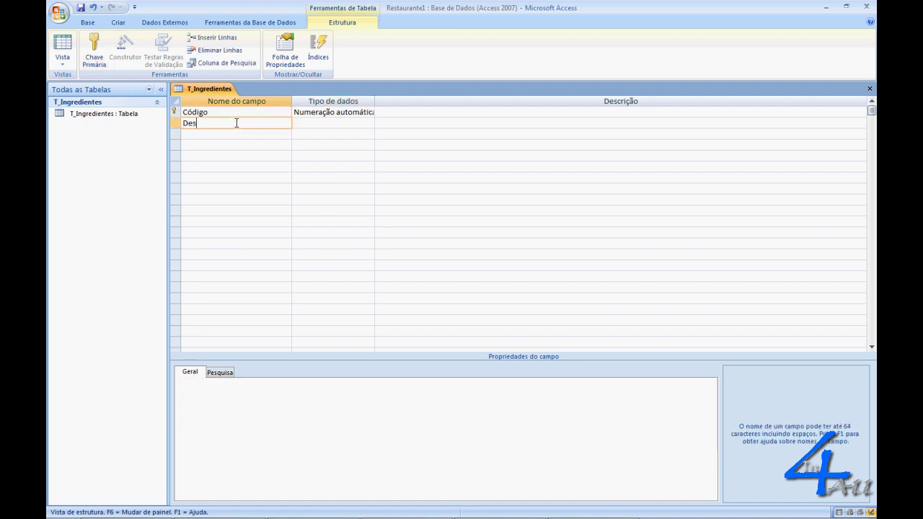
{"action": "type", "text": "ignação"}
{"action": "left_click", "coordinate": [359, 123]}
{"action": "left_click", "coordinate": [370, 123]}
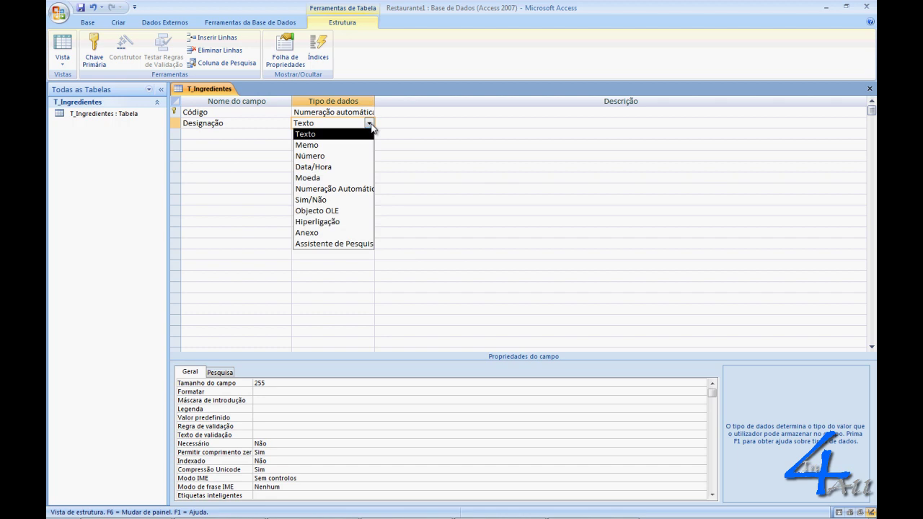
{"action": "left_click", "coordinate": [369, 133]}
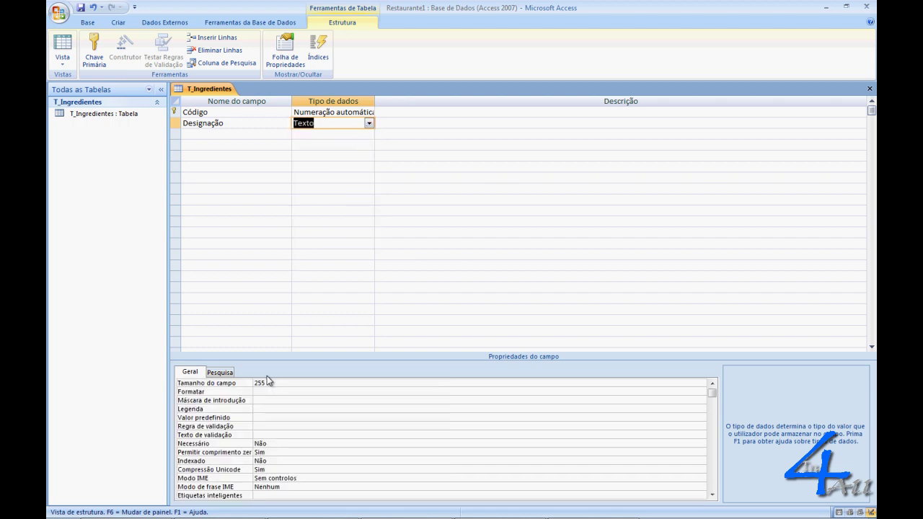
Set the Designação field's size to 50 and its Necessário property to Sim
{"action": "left_click", "coordinate": [248, 382]}
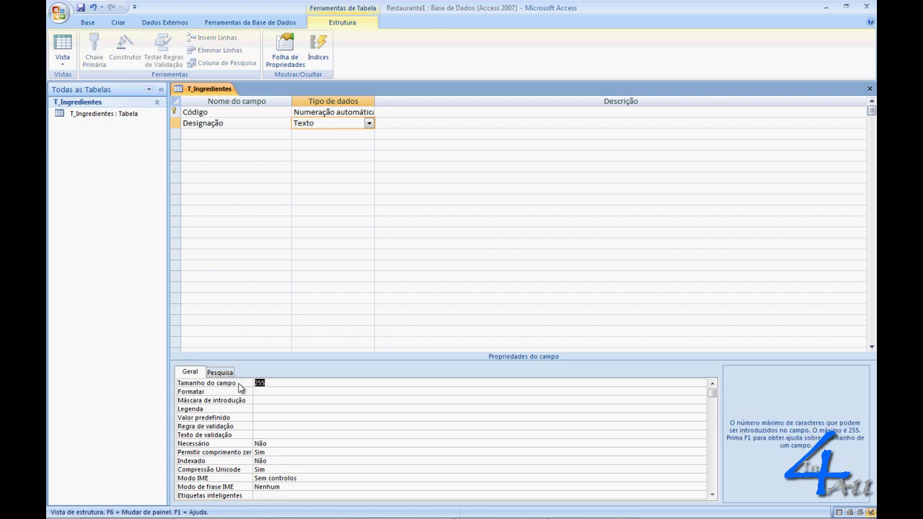
{"action": "type", "text": "50"}
{"action": "left_click", "coordinate": [273, 444]}
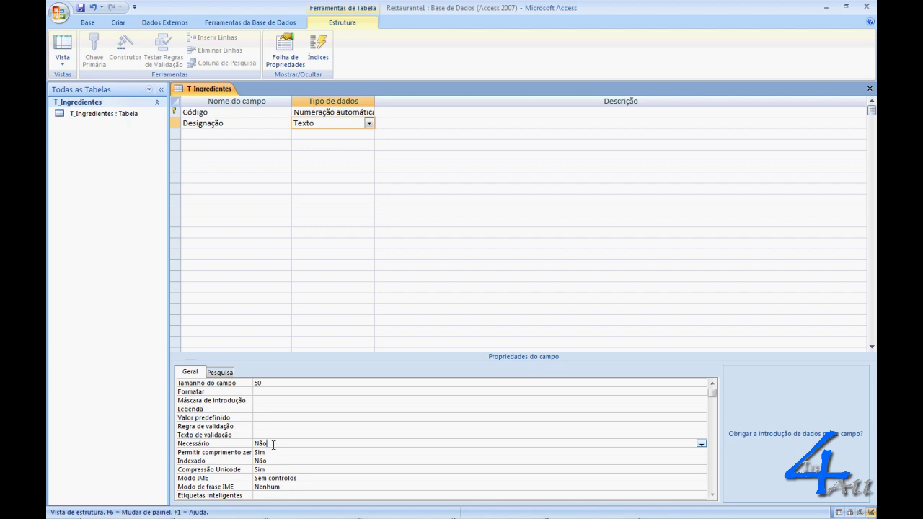
{"action": "left_click", "coordinate": [702, 443]}
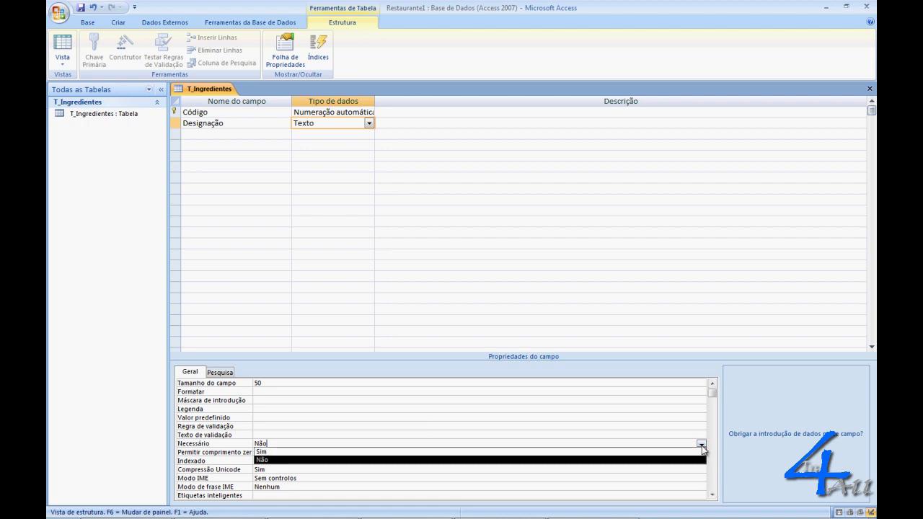
{"action": "left_click", "coordinate": [678, 452]}
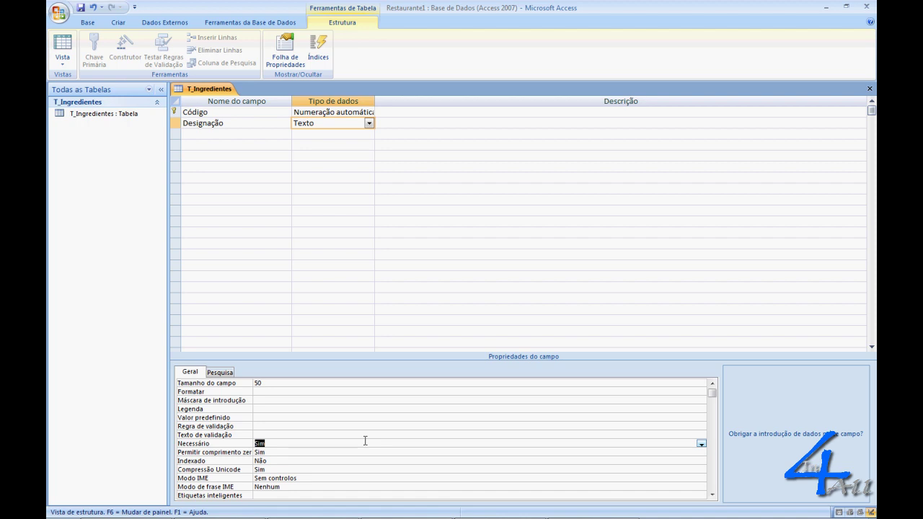
Set the caption (Legenda) of the Designação field to "Designação"
{"action": "left_click", "coordinate": [269, 409]}
{"action": "type", "text": "Designaç"}
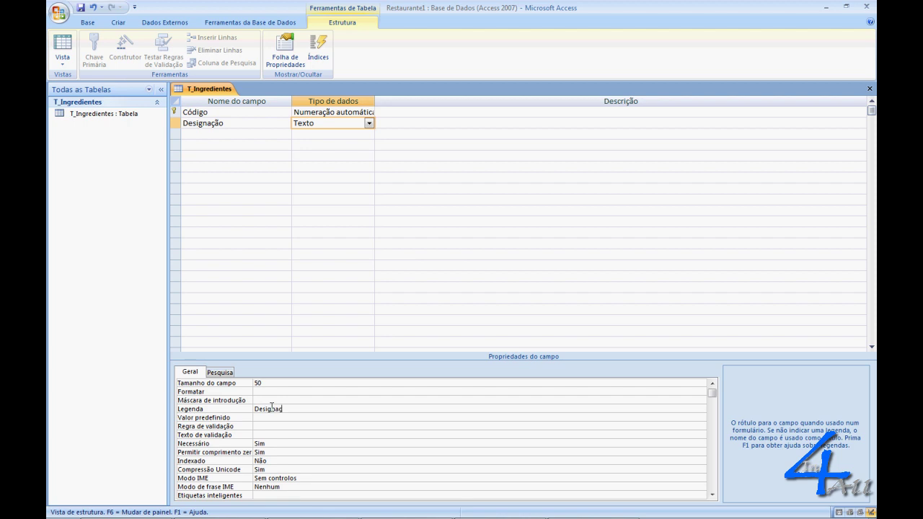
{"action": "type", "text": "ão"}
Add a third field named NecessitaFrigorifico with the Sim/Não data type to T_Ingredientes
{"action": "left_click", "coordinate": [251, 134]}
{"action": "type", "text": "Necessita"}
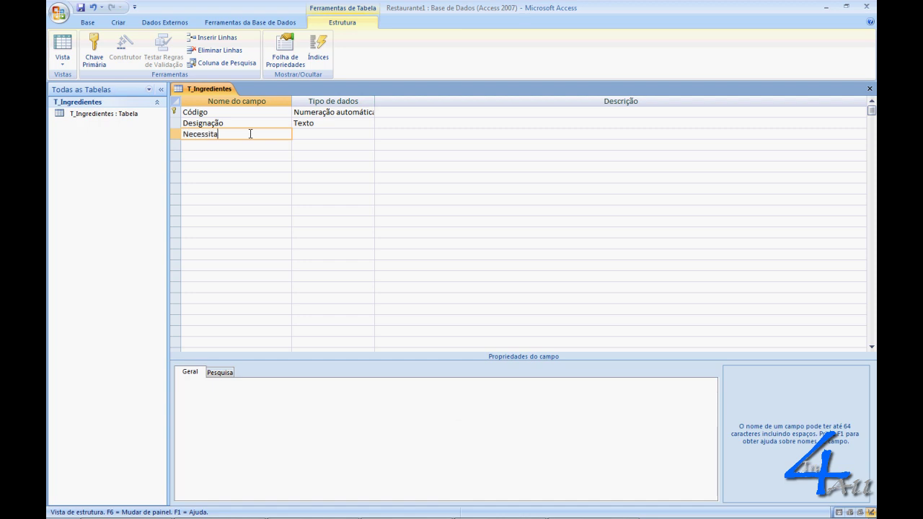
{"action": "type", "text": "Frigorifico"}
{"action": "left_click", "coordinate": [328, 141]}
{"action": "left_click", "coordinate": [332, 134]}
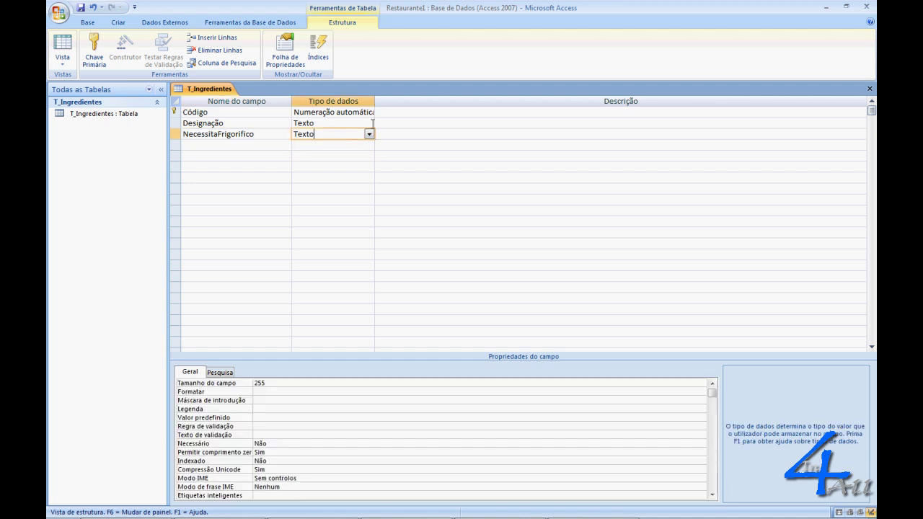
{"action": "left_click", "coordinate": [369, 135]}
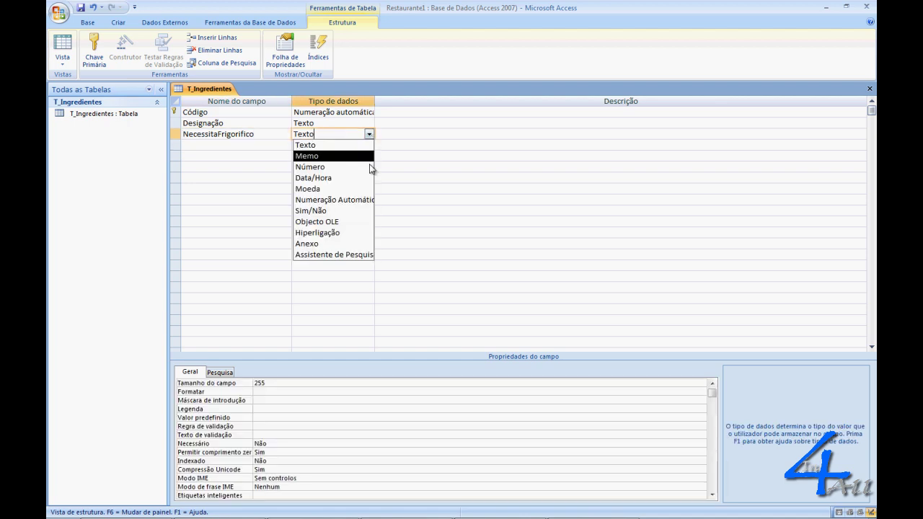
{"action": "left_click", "coordinate": [359, 211]}
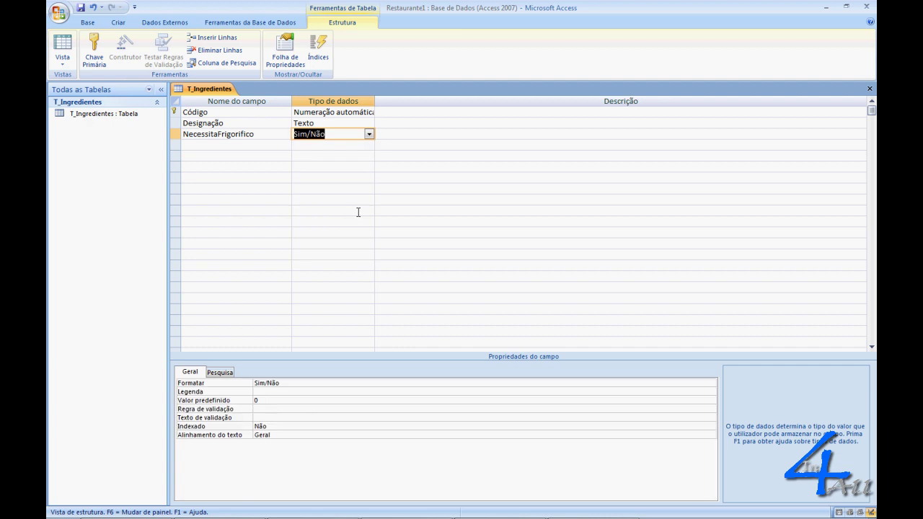
Set the caption of the NecessitaFrigorifico field to "Necessita frigorifico"
{"action": "left_click", "coordinate": [258, 400]}
{"action": "left_click", "coordinate": [251, 402]}
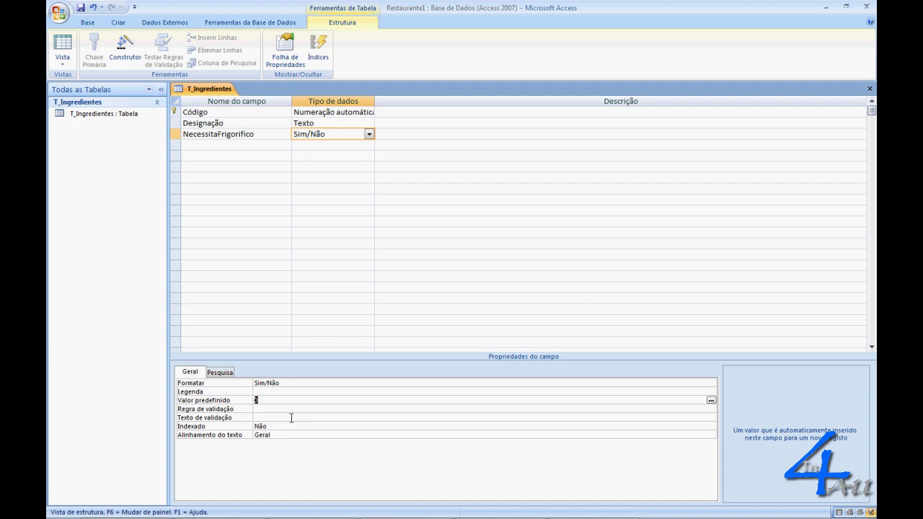
{"action": "left_click", "coordinate": [261, 393]}
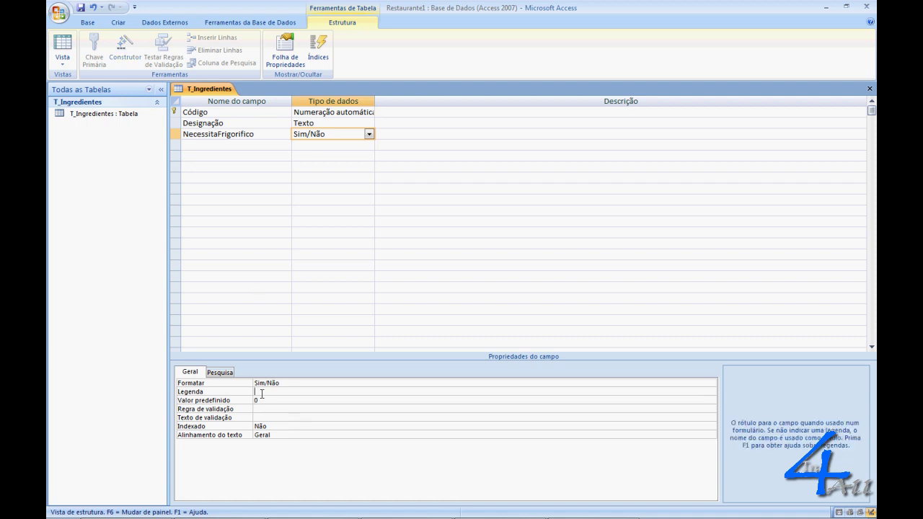
{"action": "type", "text": "Necessita frigorifico"}
Add a fourth field named "Unidade de Medida" to T_Ingredientes
{"action": "left_click", "coordinate": [238, 145]}
{"action": "type", "text": "Unidade"}
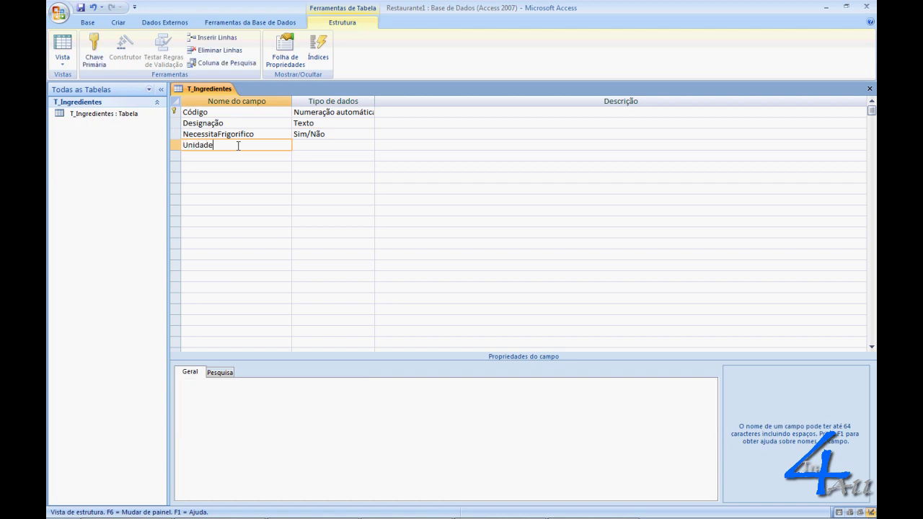
{"action": "type", "text": " de Medidaa"}
{"action": "key", "text": "BackSpace"}
Start the lookup wizard for the Unidade de Medida field, choosing to write the list values manually
{"action": "left_click", "coordinate": [348, 145]}
{"action": "left_click", "coordinate": [369, 146]}
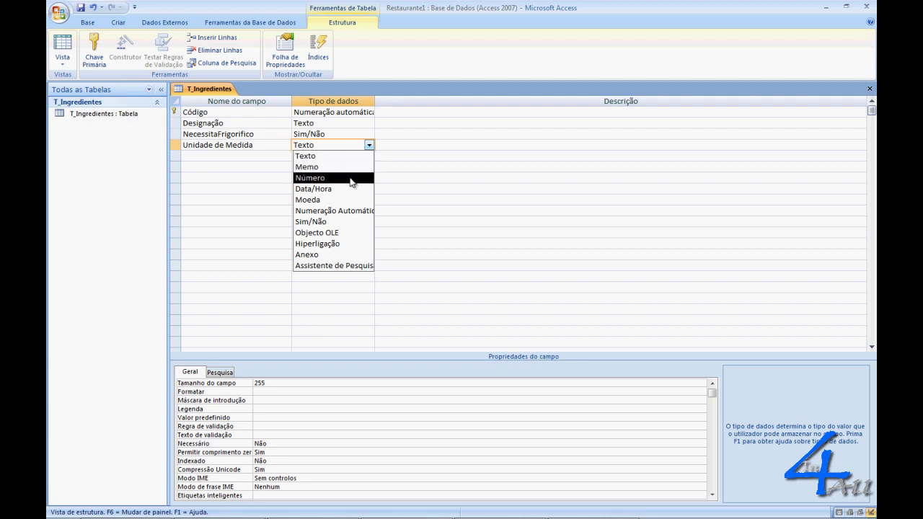
{"action": "left_click", "coordinate": [326, 265]}
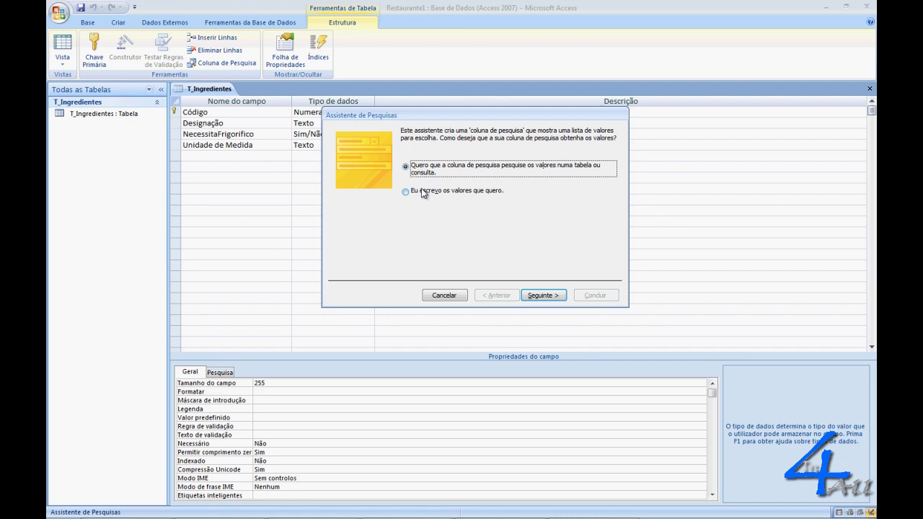
{"action": "left_click", "coordinate": [423, 193]}
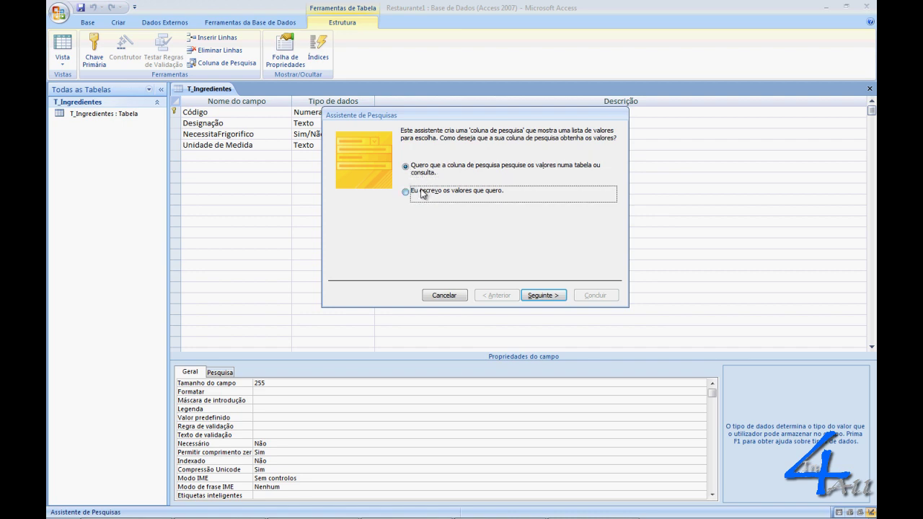
{"action": "left_click", "coordinate": [534, 297]}
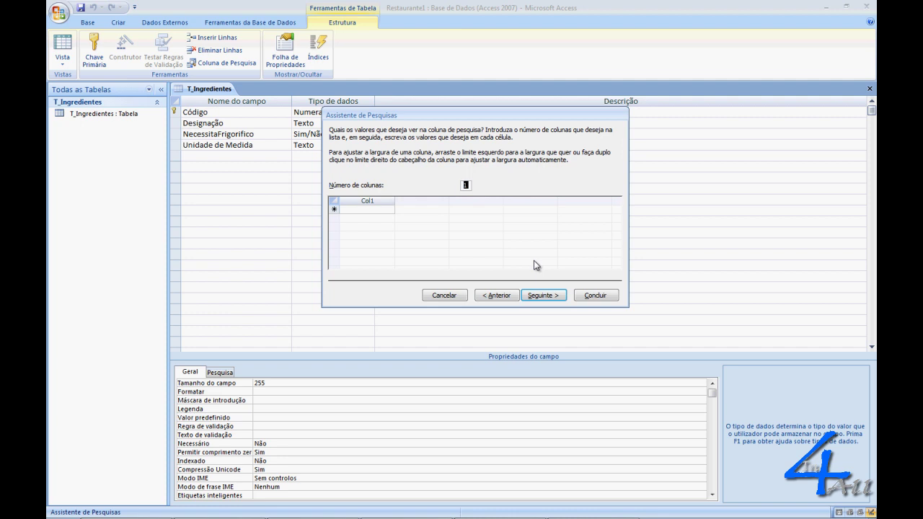
Enter Litro, KG, UND, Colher de sopa, DL, Grama and Outro as the single-column lookup values and finish the wizard
{"action": "left_click", "coordinate": [363, 210]}
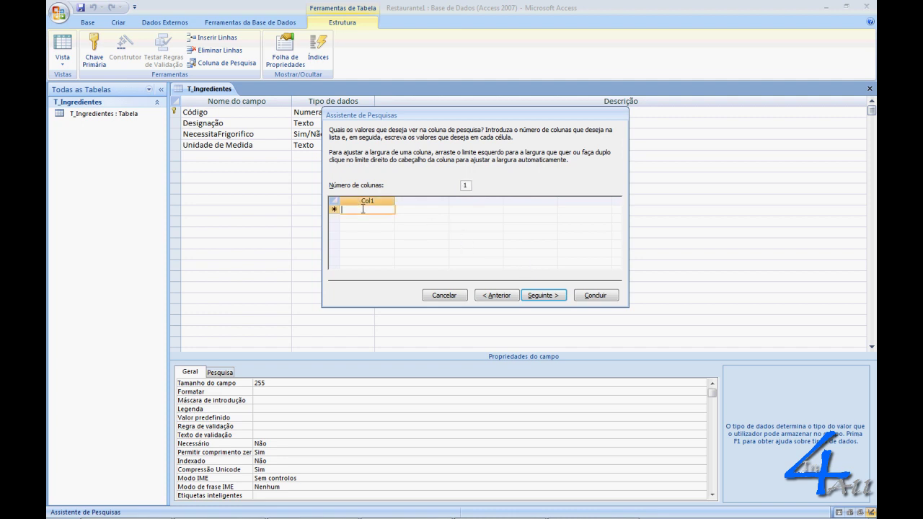
{"action": "type", "text": "Litro"}
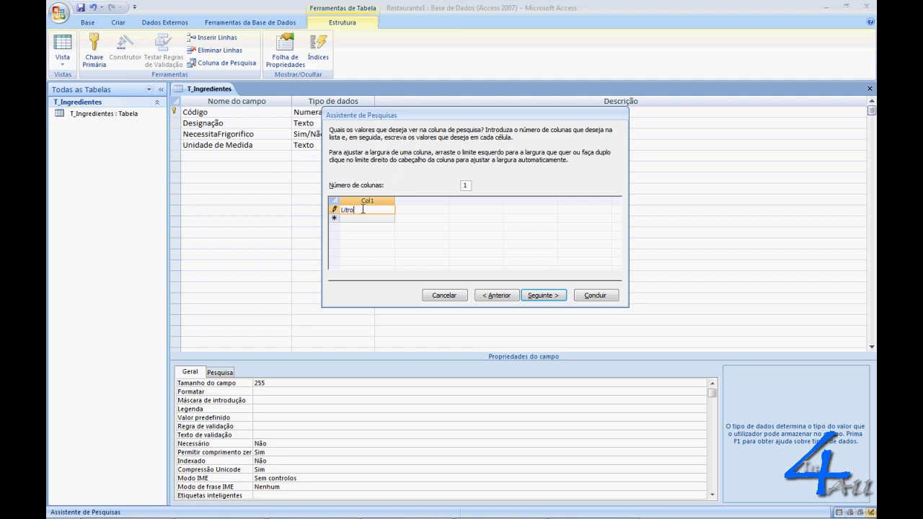
{"action": "key", "text": "Return"}
{"action": "type", "text": "KG"}
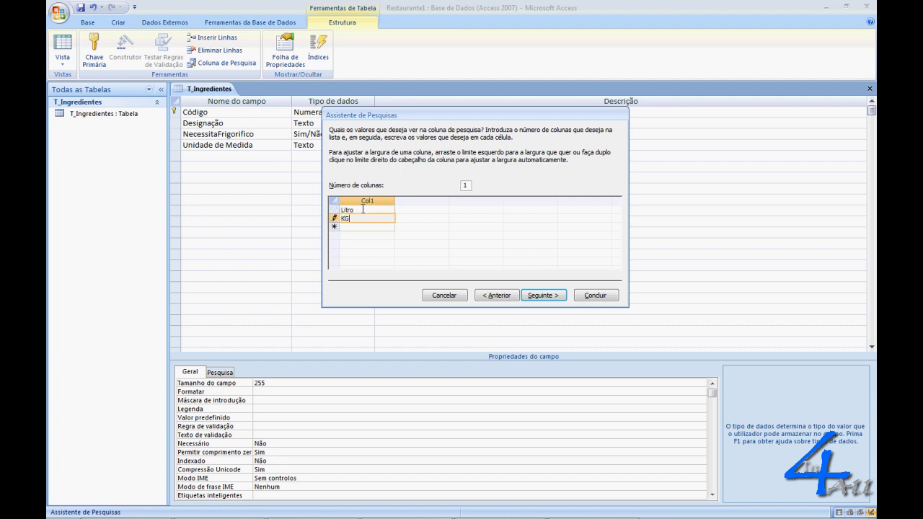
{"action": "key", "text": "Return"}
{"action": "type", "text": "UND"}
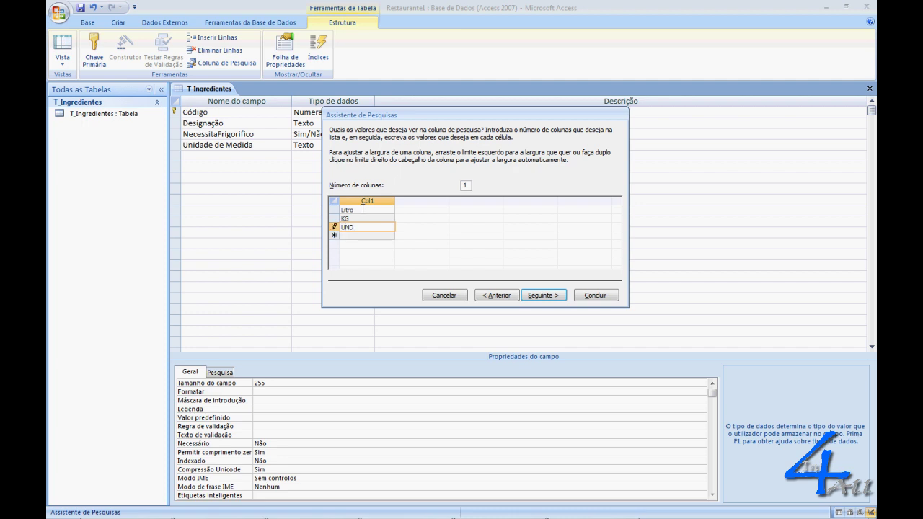
{"action": "key", "text": "Return"}
{"action": "type", "text": "Co"}
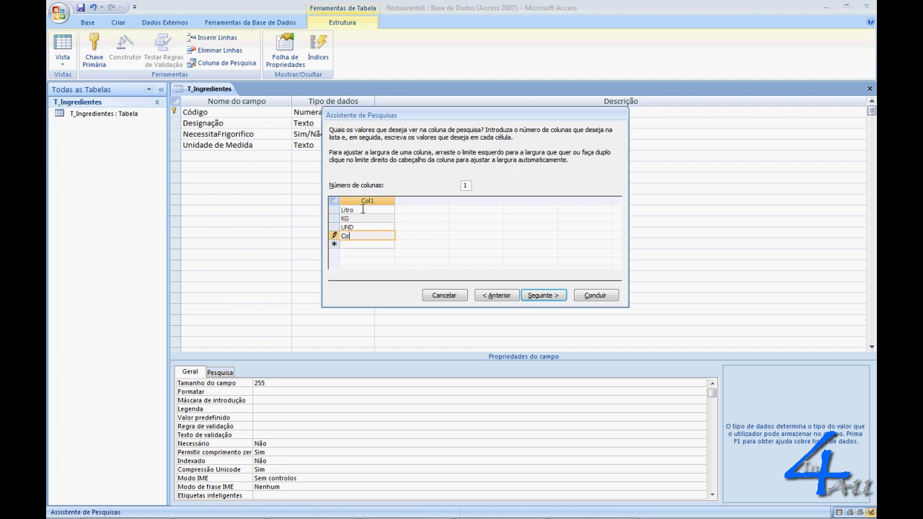
{"action": "type", "text": "lher de sopa"}
{"action": "key", "text": "Return"}
{"action": "type", "text": "DL"}
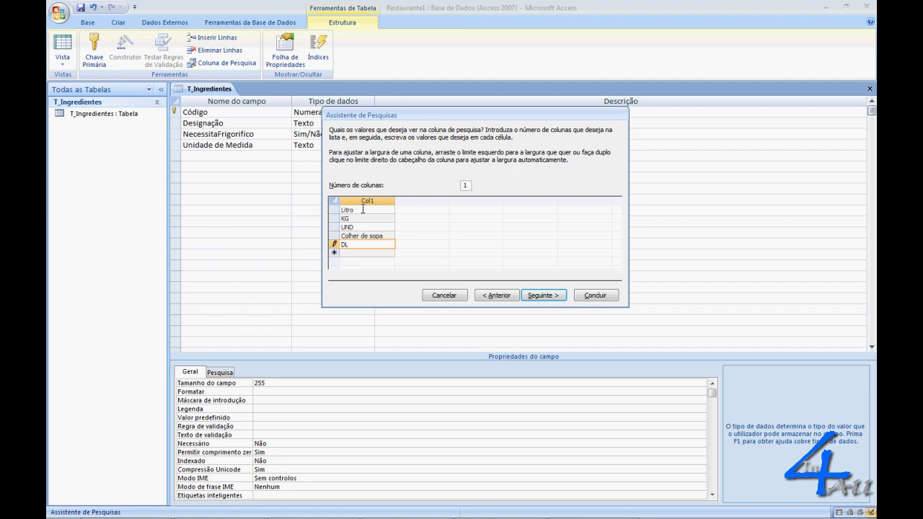
{"action": "key", "text": "Return"}
{"action": "type", "text": "Grama"}
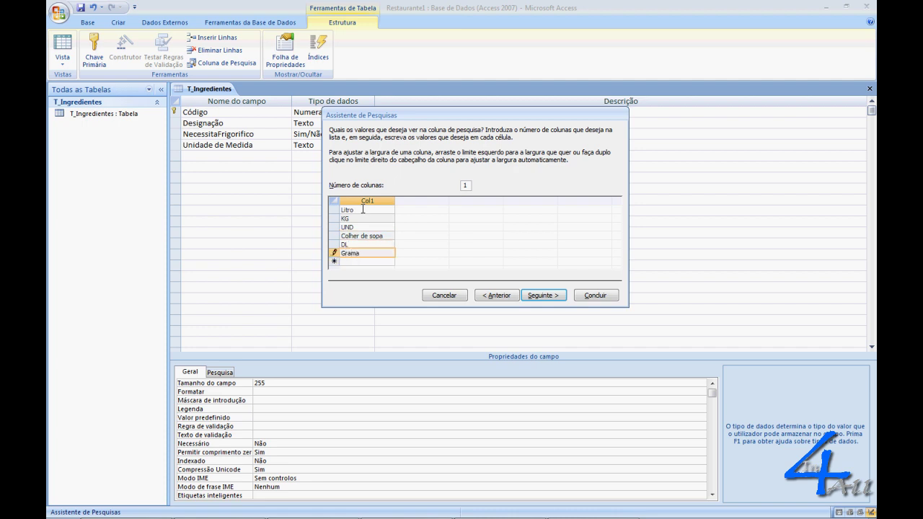
{"action": "key", "text": "Return"}
{"action": "type", "text": "Outro"}
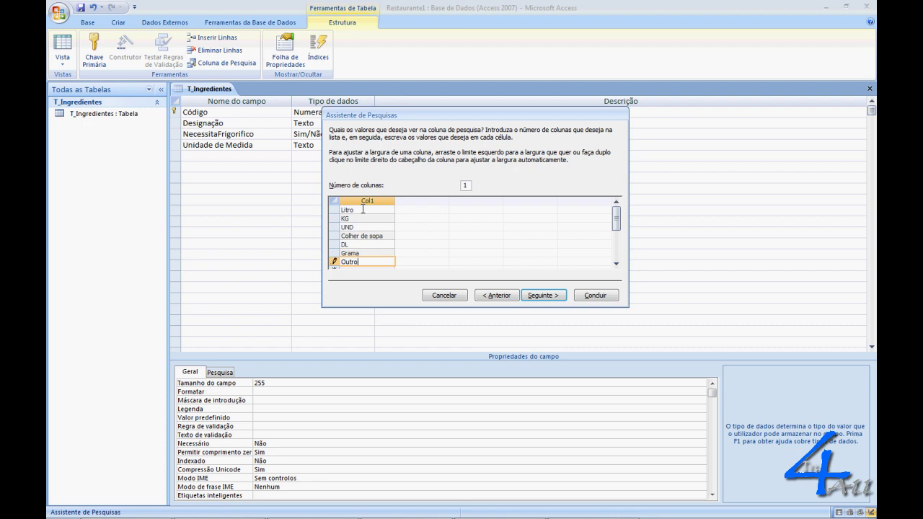
{"action": "left_click", "coordinate": [596, 295]}
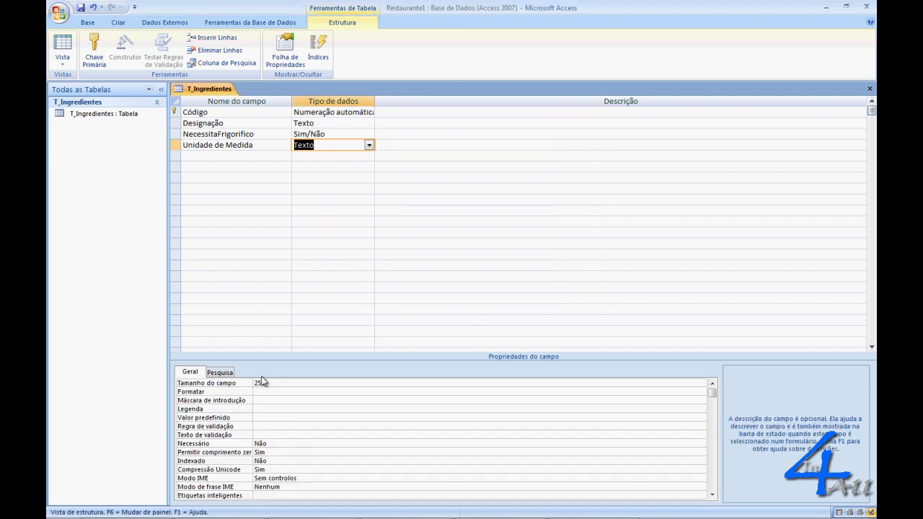
Set the Unidade de Medida field's size to 25 and its caption to "Unidade de medida"
{"action": "left_click", "coordinate": [262, 383]}
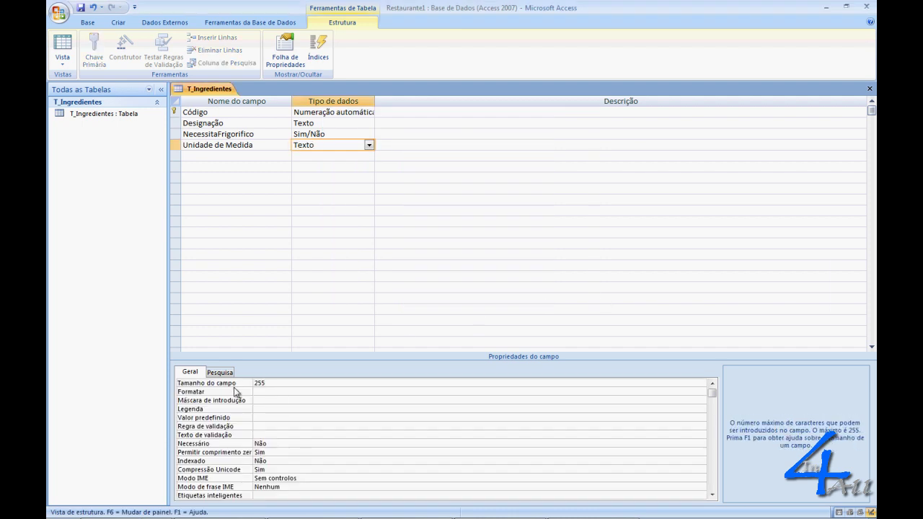
{"action": "key", "text": "BackSpace"}
{"action": "left_click", "coordinate": [256, 409]}
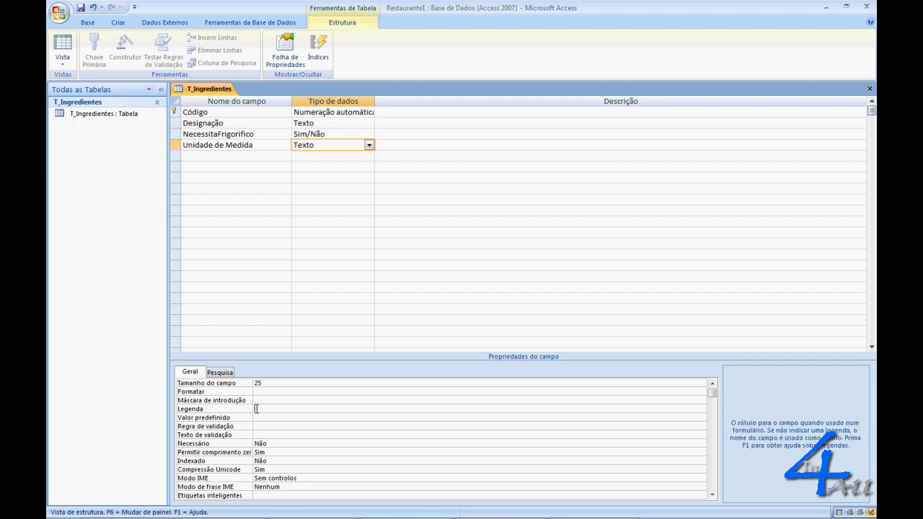
{"action": "type", "text": "Unidade de medida"}
Add a fifth field named Custo/Unidade with the Moeda data type to T_Ingredientes
{"action": "left_click", "coordinate": [244, 155]}
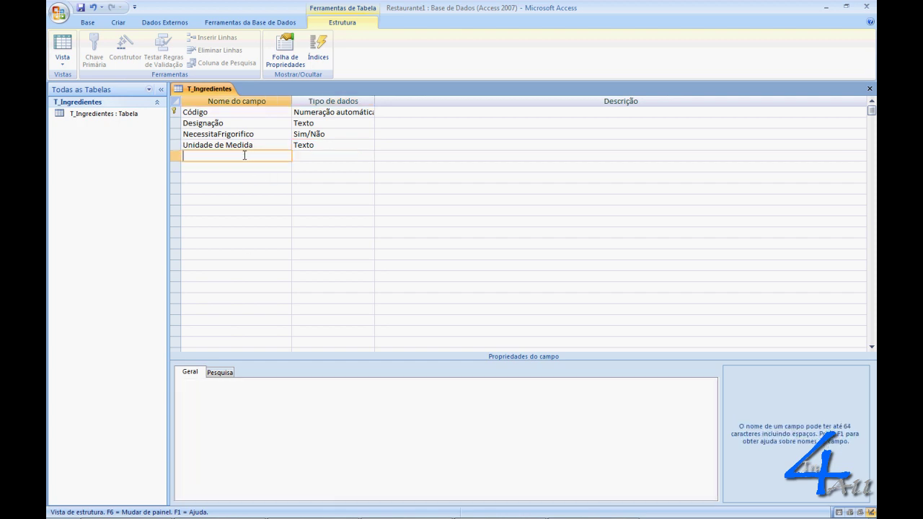
{"action": "type", "text": "C"}
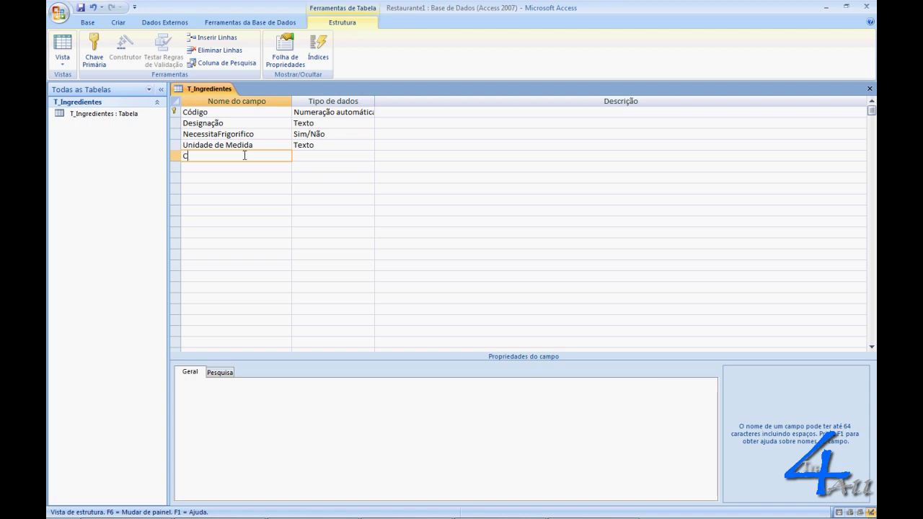
{"action": "type", "text": "usto/Unidade"}
{"action": "left_click", "coordinate": [347, 155]}
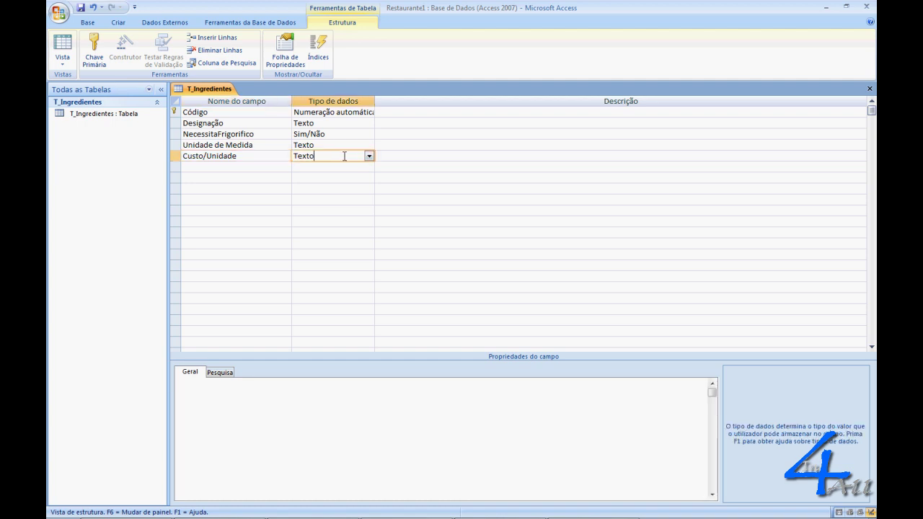
{"action": "left_click", "coordinate": [369, 156]}
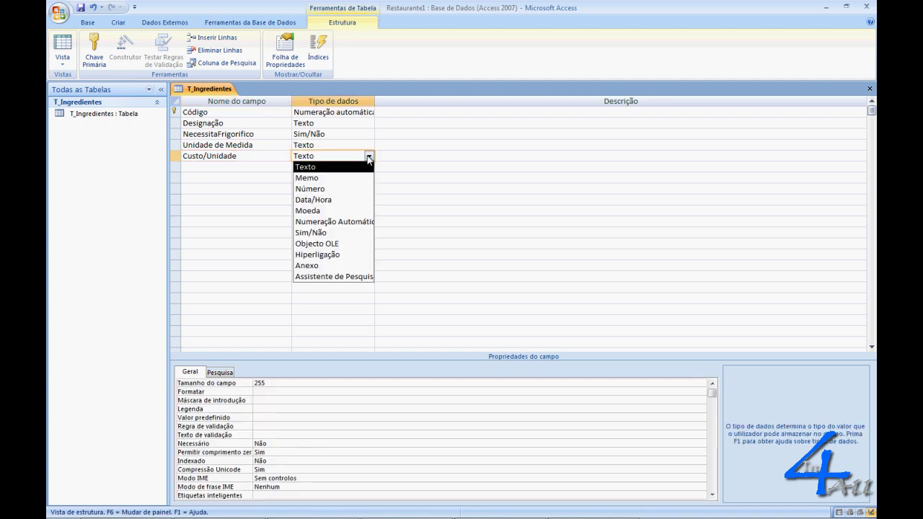
{"action": "left_click", "coordinate": [359, 212]}
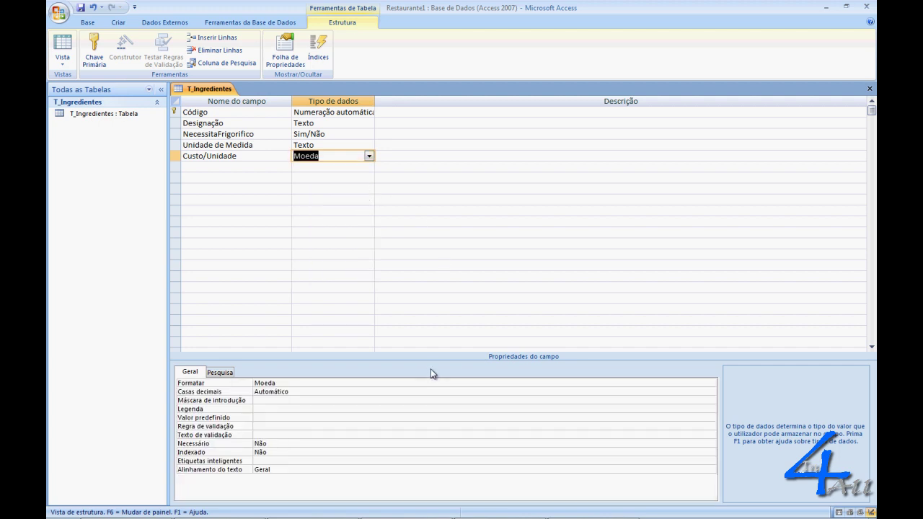
Set the Custo/Unidade field's format to Euro with 2 decimal places
{"action": "left_click", "coordinate": [668, 384]}
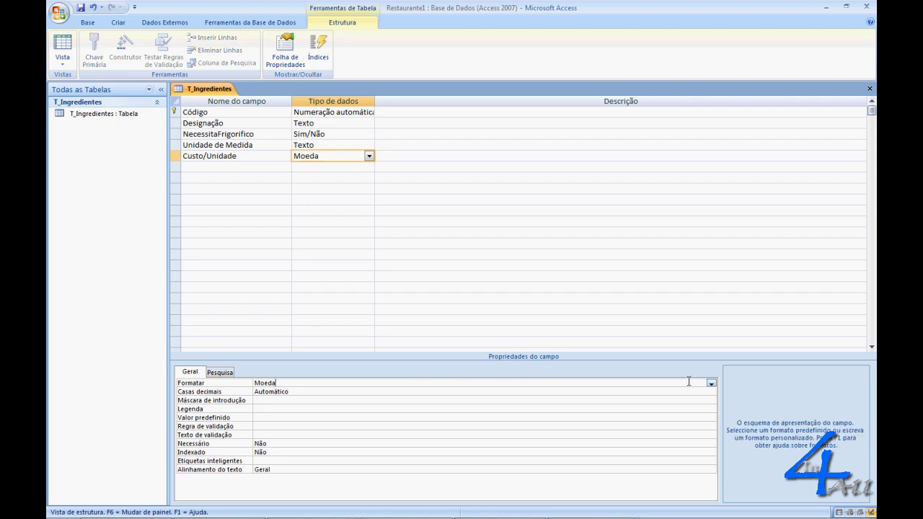
{"action": "left_click", "coordinate": [711, 383]}
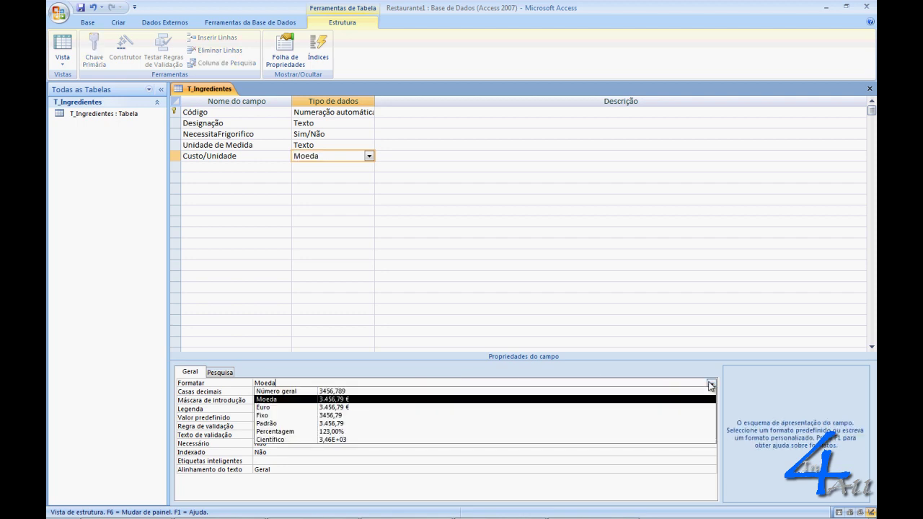
{"action": "left_click", "coordinate": [660, 407]}
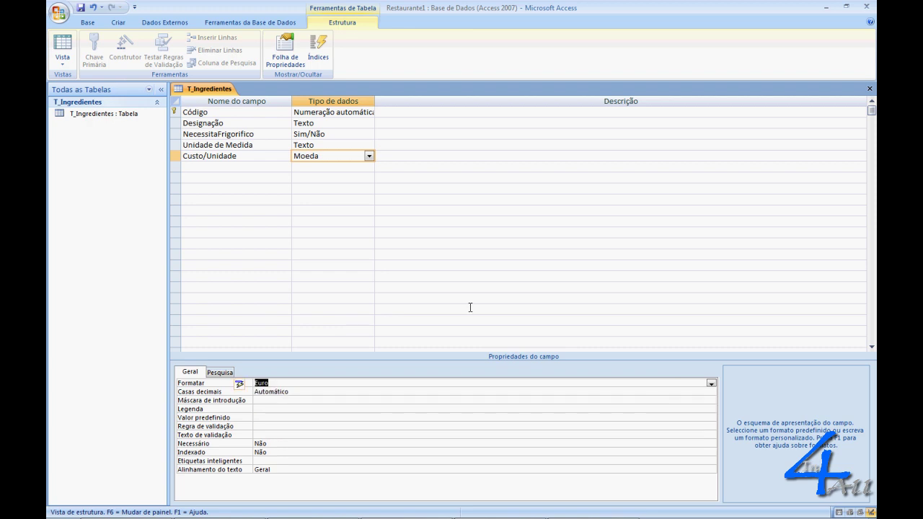
{"action": "left_click", "coordinate": [271, 393]}
{"action": "type", "text": "0"}
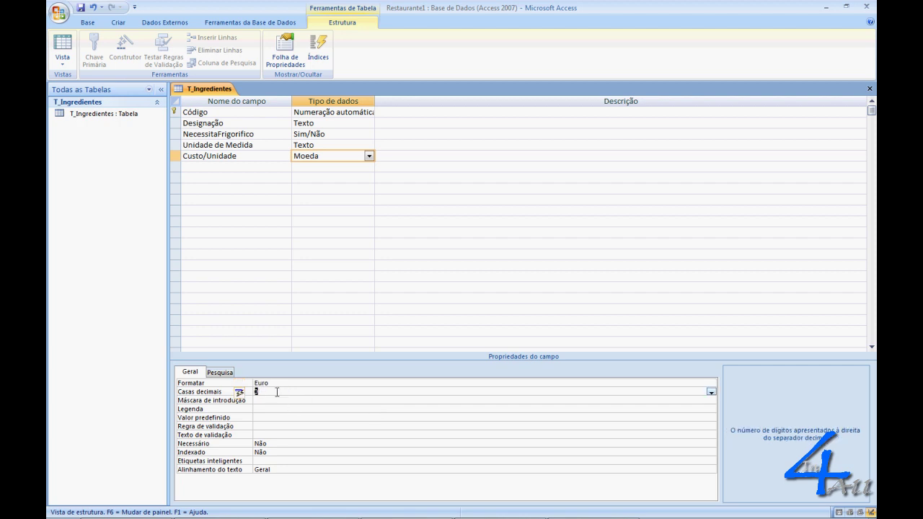
{"action": "key", "text": "BackSpace"}
{"action": "type", "text": "2"}
Add a sixth field named Validade with the Data/Hora data type to T_Ingredientes
{"action": "left_click", "coordinate": [208, 166]}
{"action": "type", "text": "Val"}
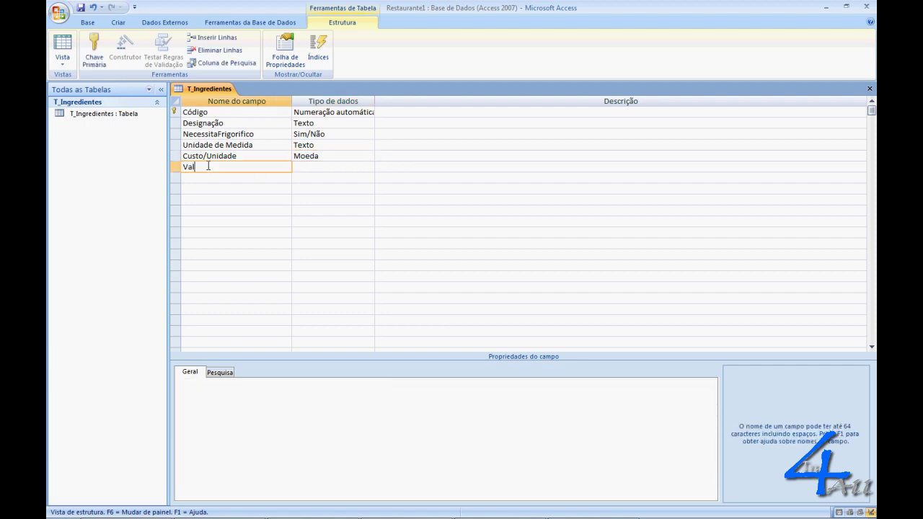
{"action": "type", "text": "idade"}
{"action": "left_click", "coordinate": [361, 169]}
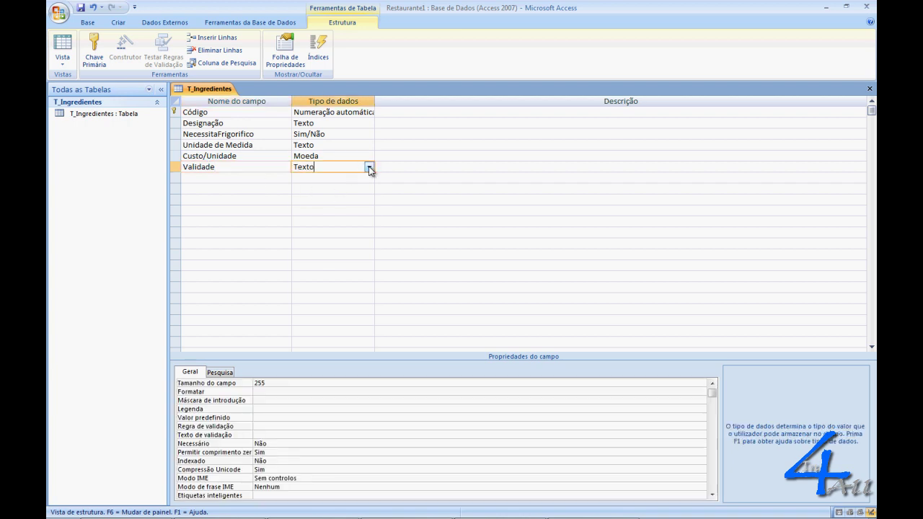
{"action": "left_click", "coordinate": [370, 167]}
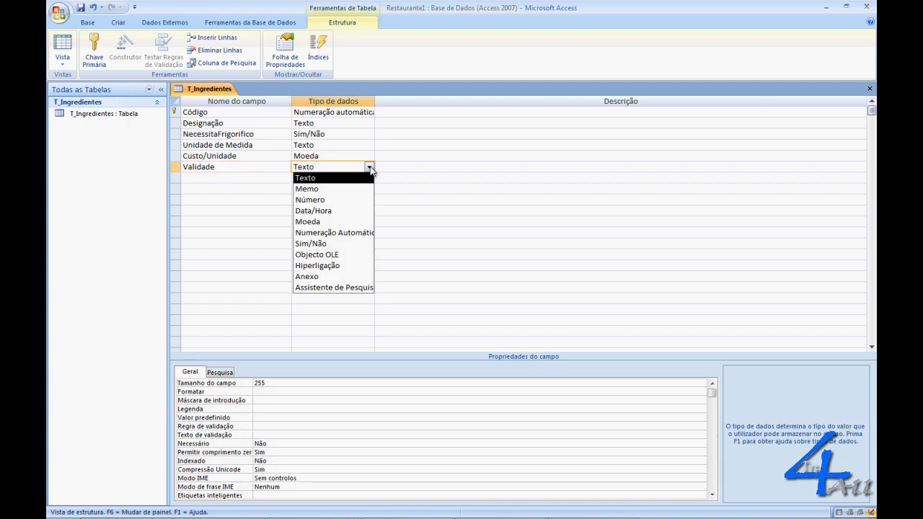
{"action": "left_click", "coordinate": [361, 211]}
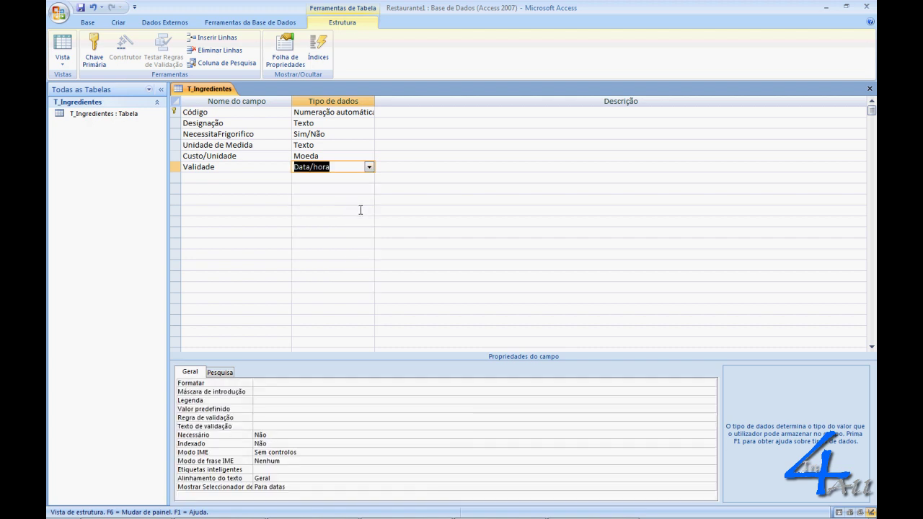
Set the Validade field's format to Data abreviada
{"action": "left_click", "coordinate": [370, 380]}
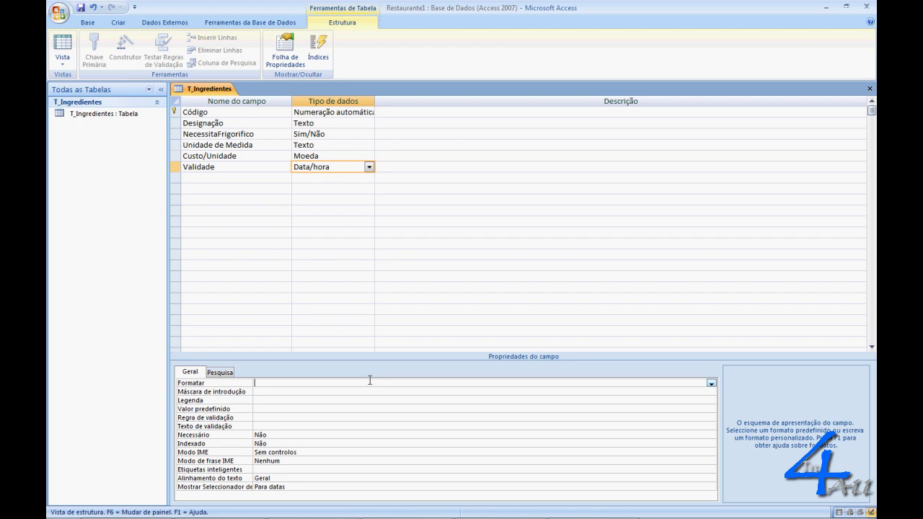
{"action": "left_click", "coordinate": [711, 385]}
{"action": "left_click", "coordinate": [711, 385]}
{"action": "left_click", "coordinate": [711, 384]}
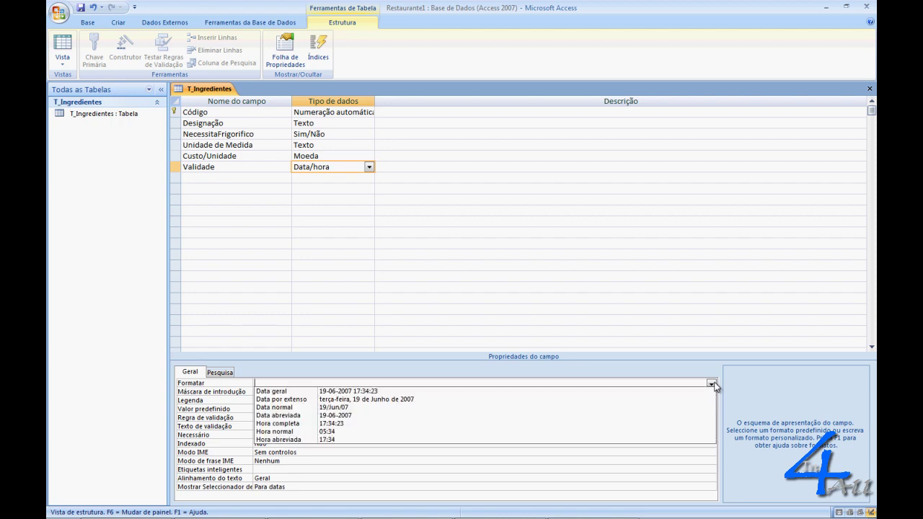
{"action": "left_click", "coordinate": [331, 417]}
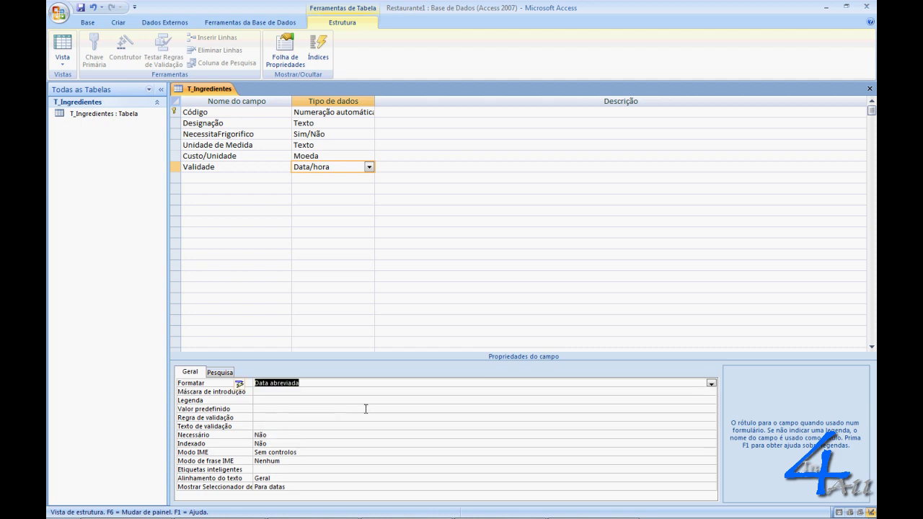
Save the table and give Validade the Data abreviada input mask, trying it out with 18-03-2011 in the wizard
{"action": "left_click", "coordinate": [584, 390]}
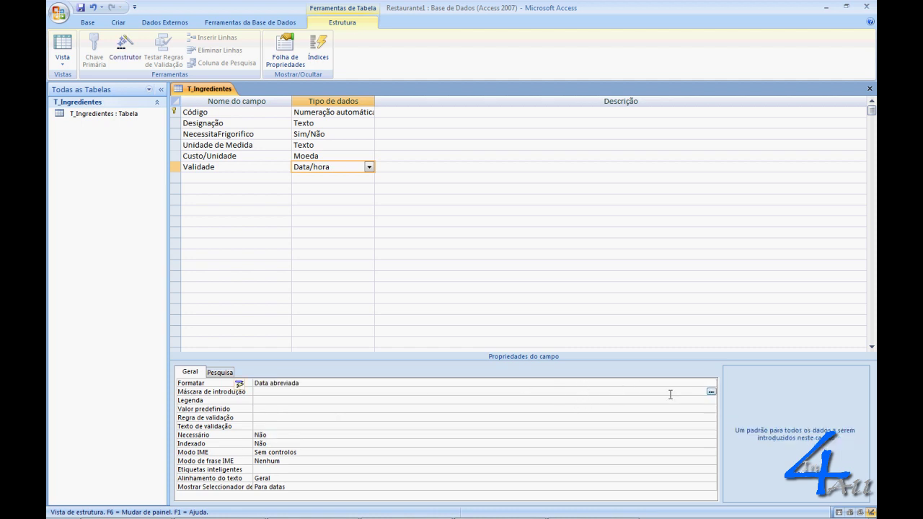
{"action": "left_click", "coordinate": [711, 393]}
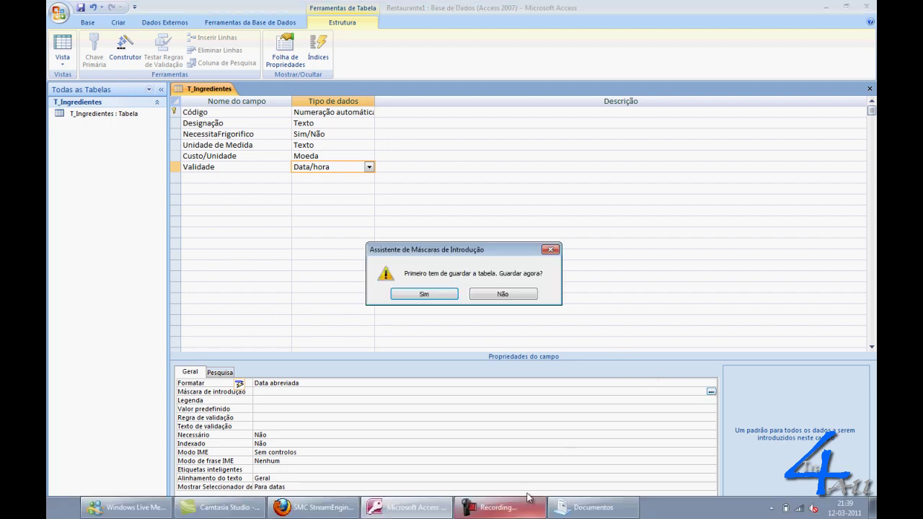
{"action": "left_click", "coordinate": [424, 293]}
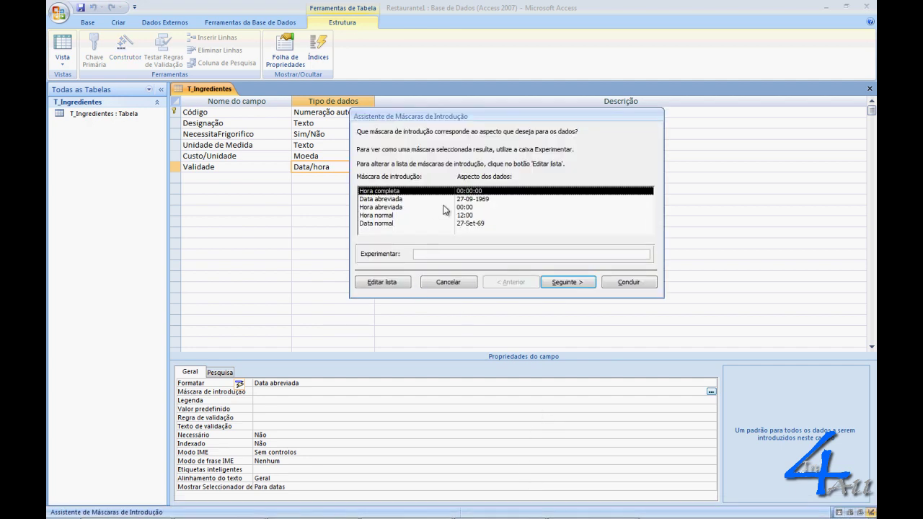
{"action": "left_click", "coordinate": [477, 199]}
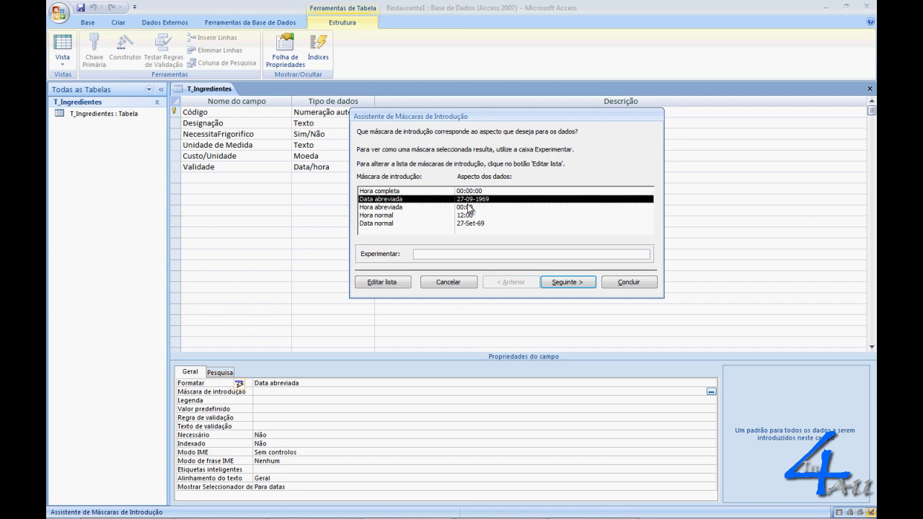
{"action": "left_click", "coordinate": [418, 254]}
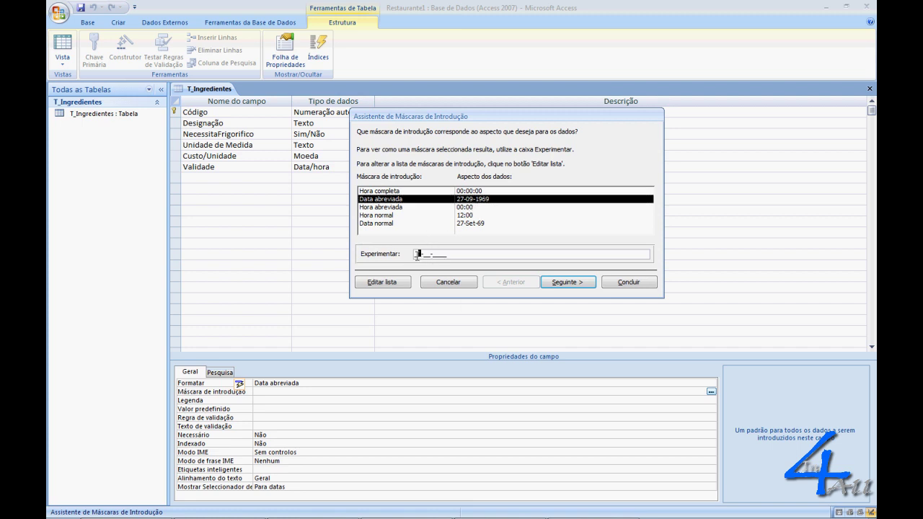
{"action": "type", "text": "18-03-2011"}
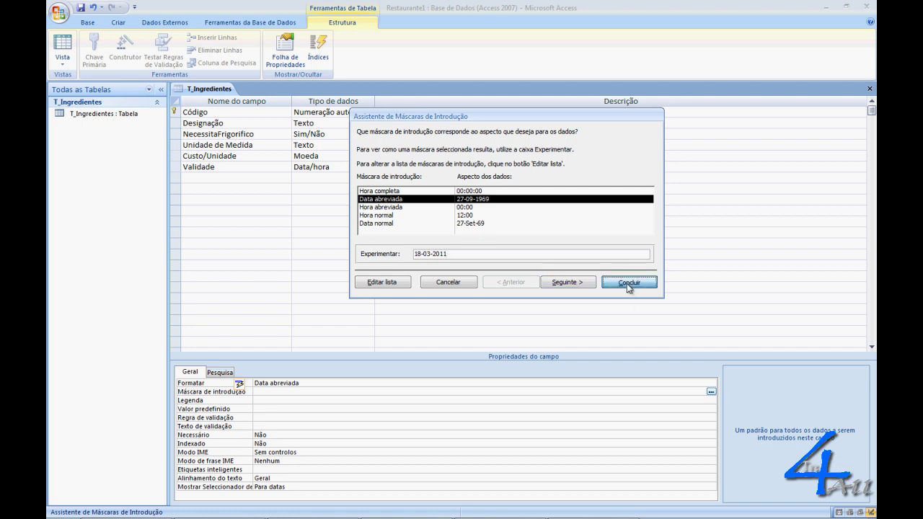
{"action": "left_click", "coordinate": [627, 283]}
Set the Validade field's caption to "Validade"
{"action": "left_click", "coordinate": [260, 400]}
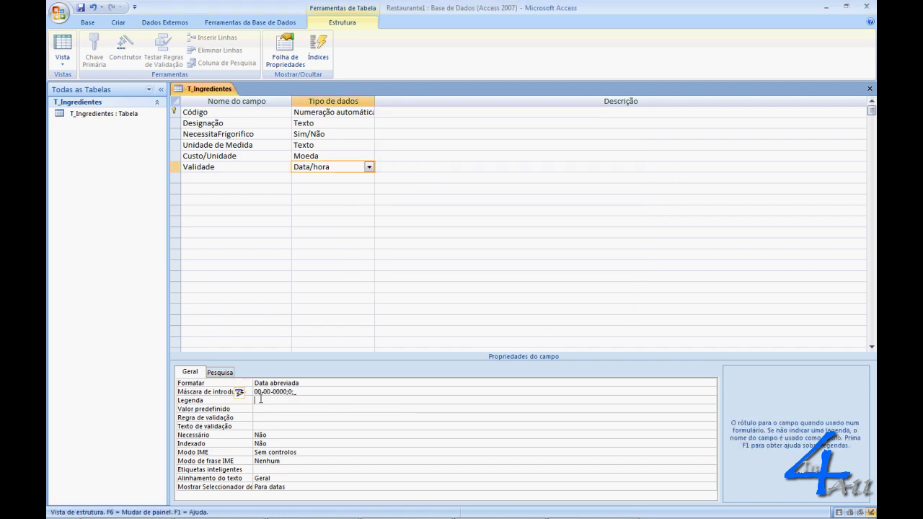
{"action": "type", "text": "Validade"}
Close the T_Ingredientes table design
{"action": "left_click", "coordinate": [178, 112]}
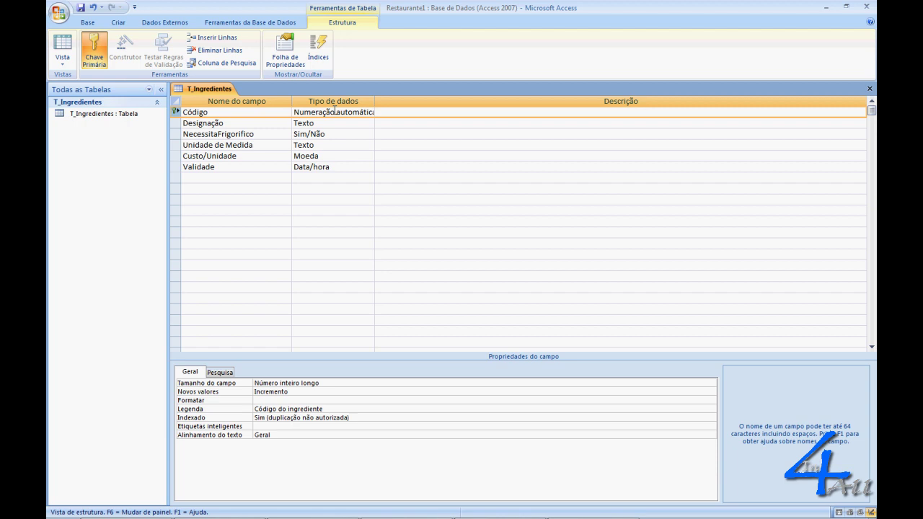
{"action": "right_click", "coordinate": [228, 91]}
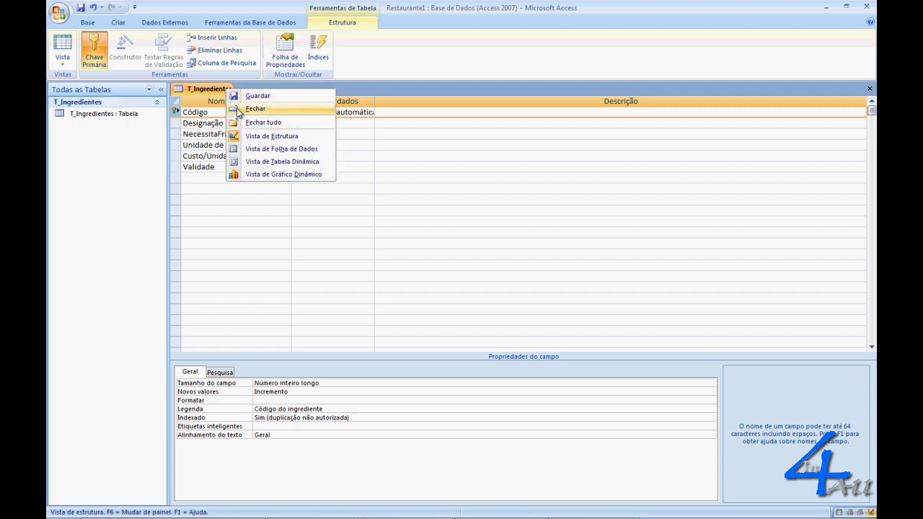
{"action": "left_click", "coordinate": [238, 109]}
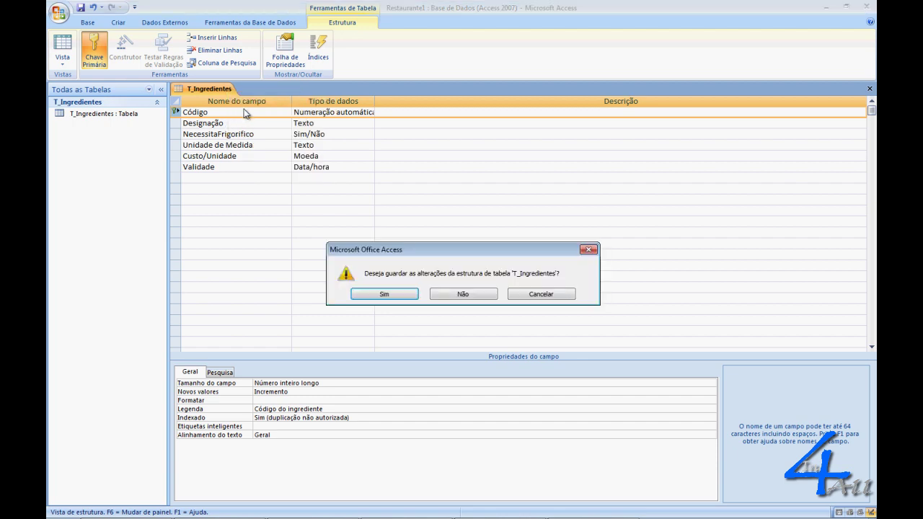